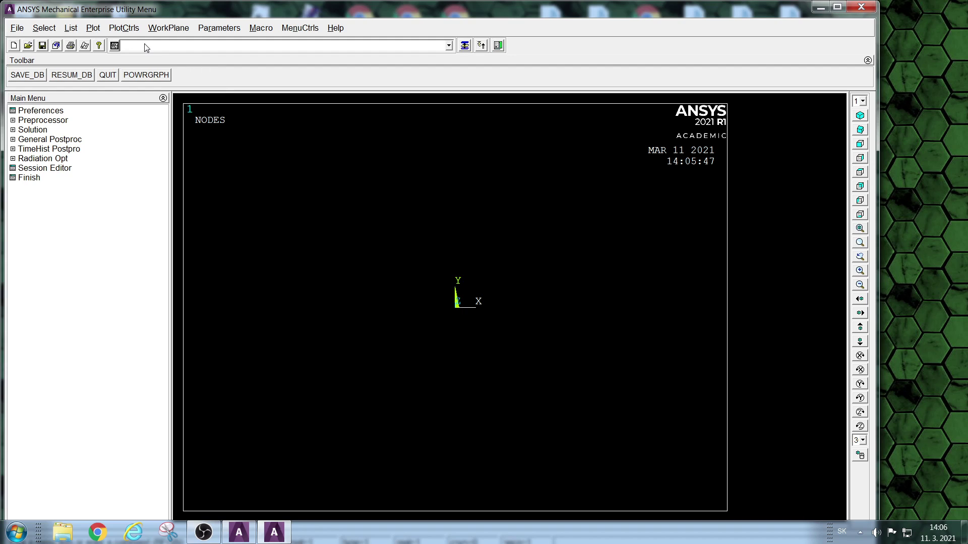
Step: Define element type 1 as the 3 node 189 beam from the element library
click(44, 122)
click(46, 129)
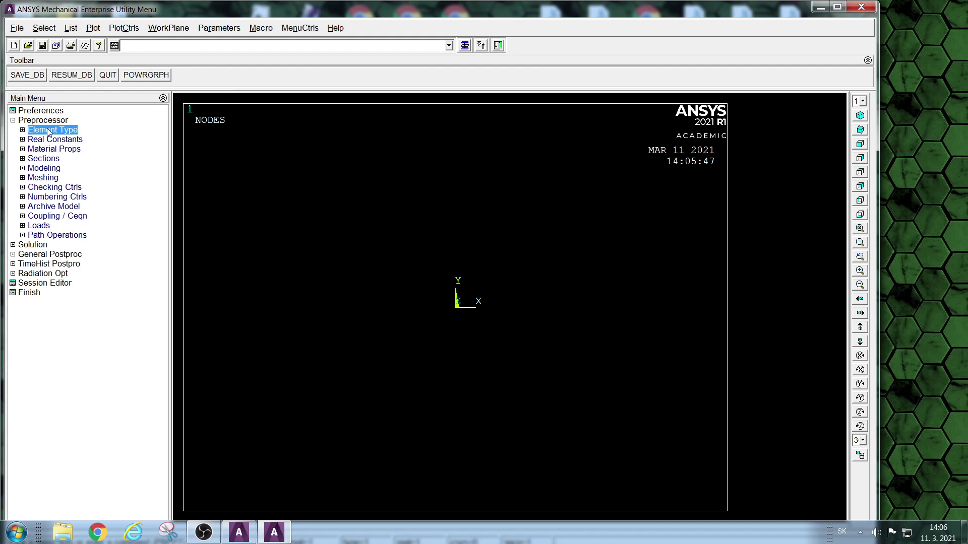
click(79, 142)
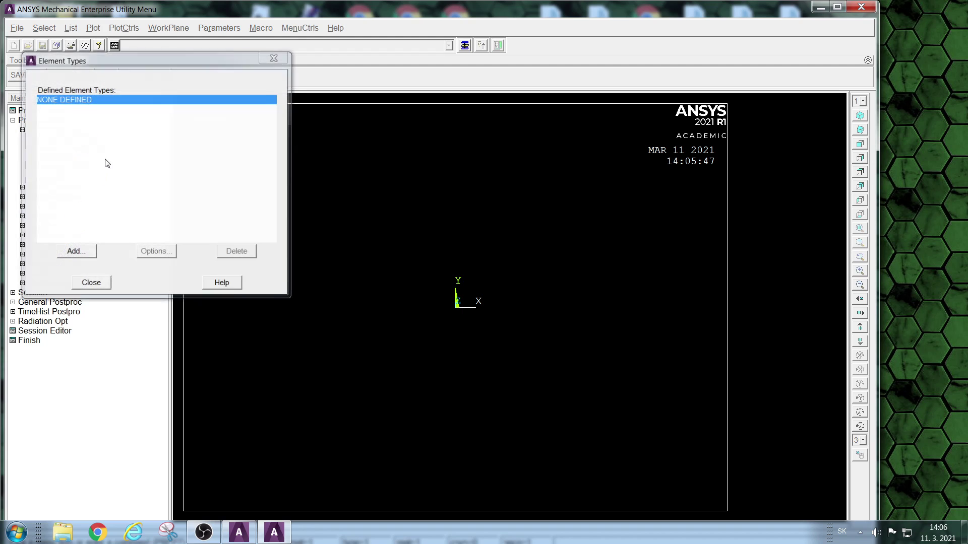
click(76, 254)
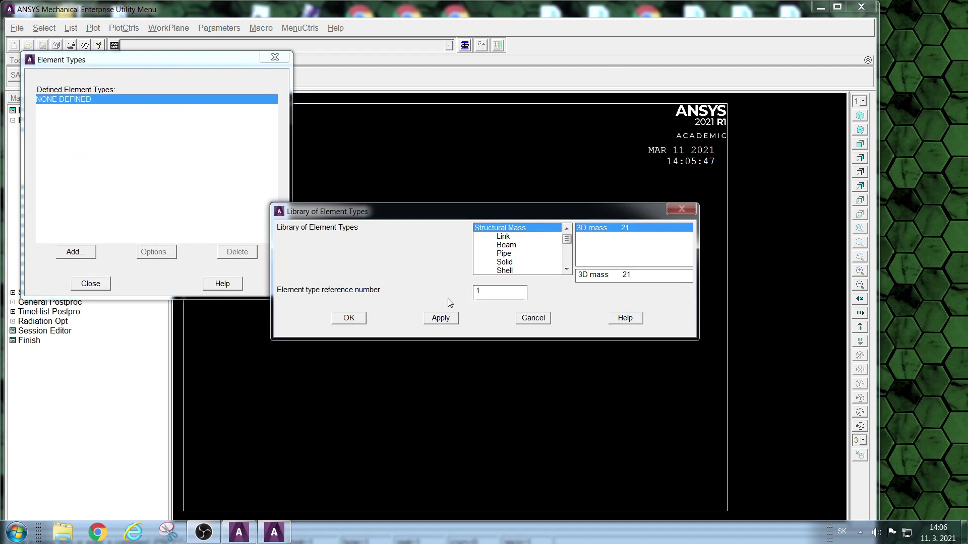
click(505, 246)
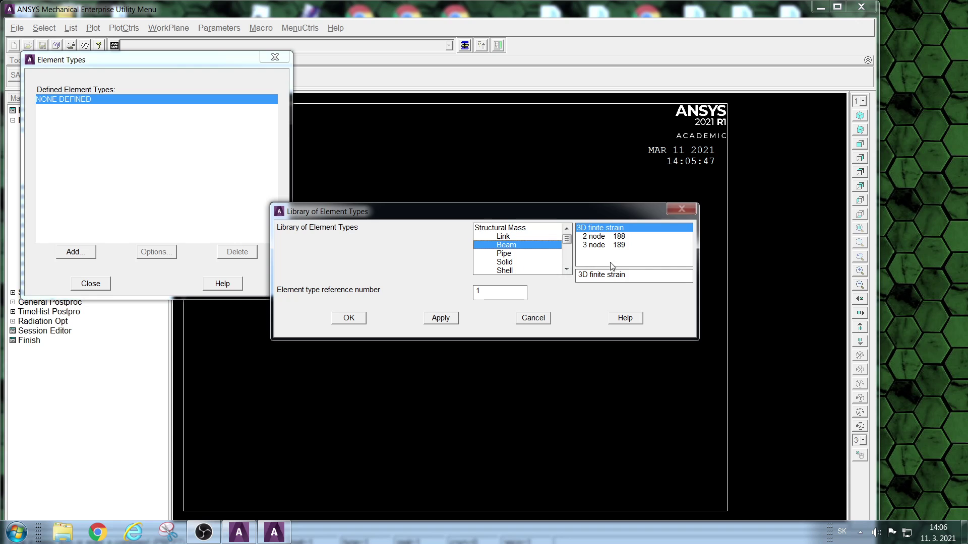
click(616, 246)
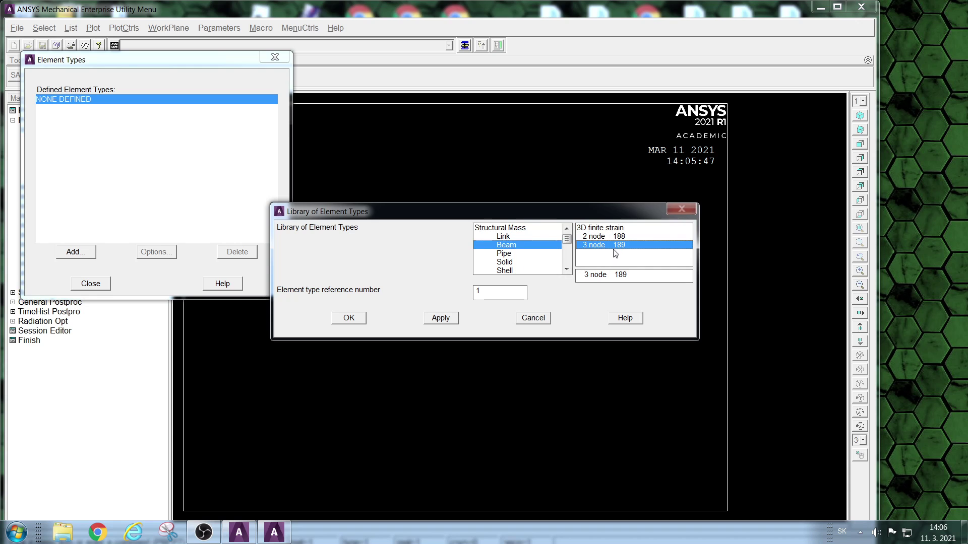
click(349, 318)
click(91, 284)
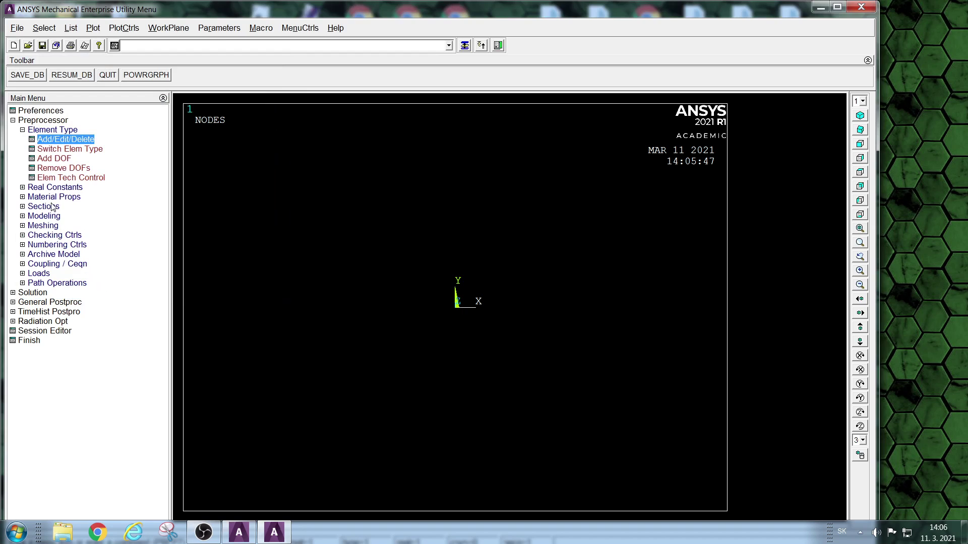
Step: Define a linear isotropic material for material model 1 with EX 2e11 and PRXY 0.3
click(54, 198)
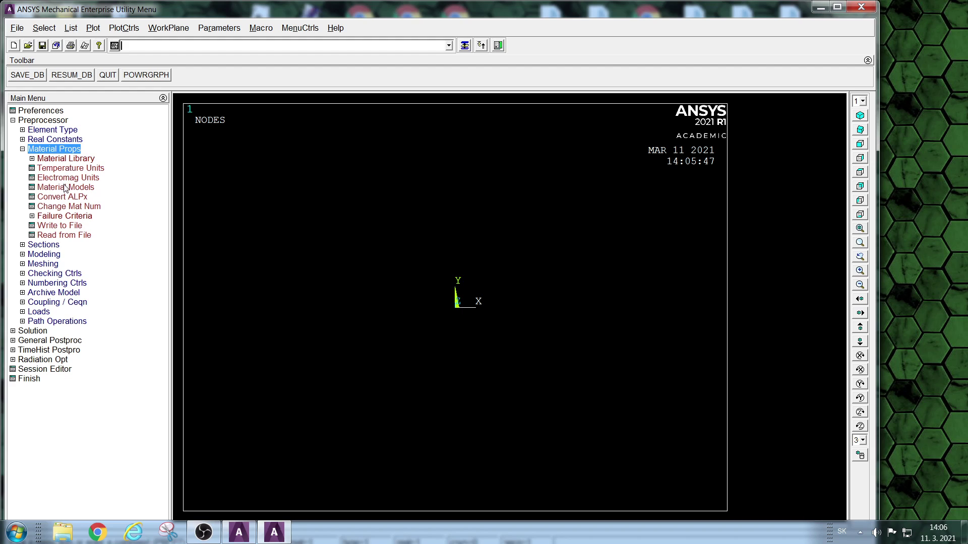
click(64, 188)
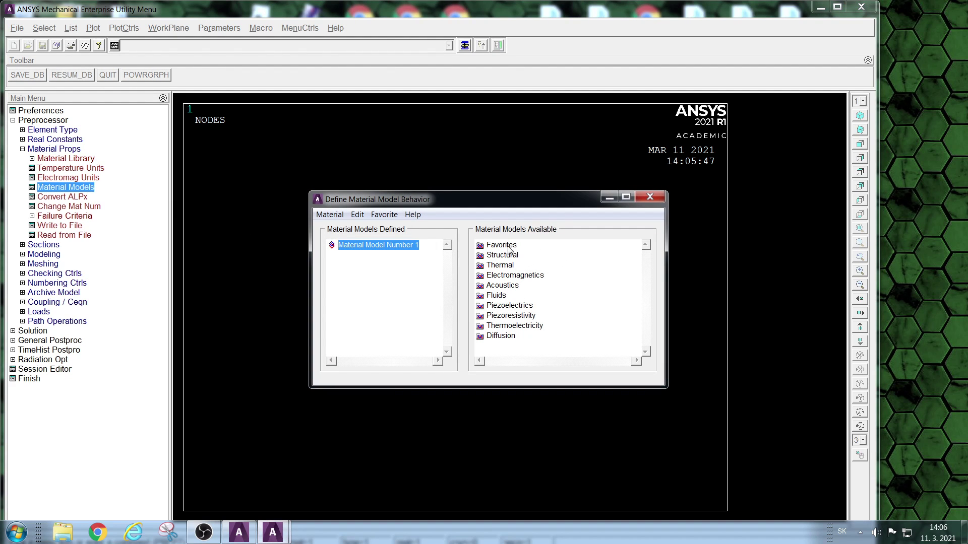
double_click(502, 247)
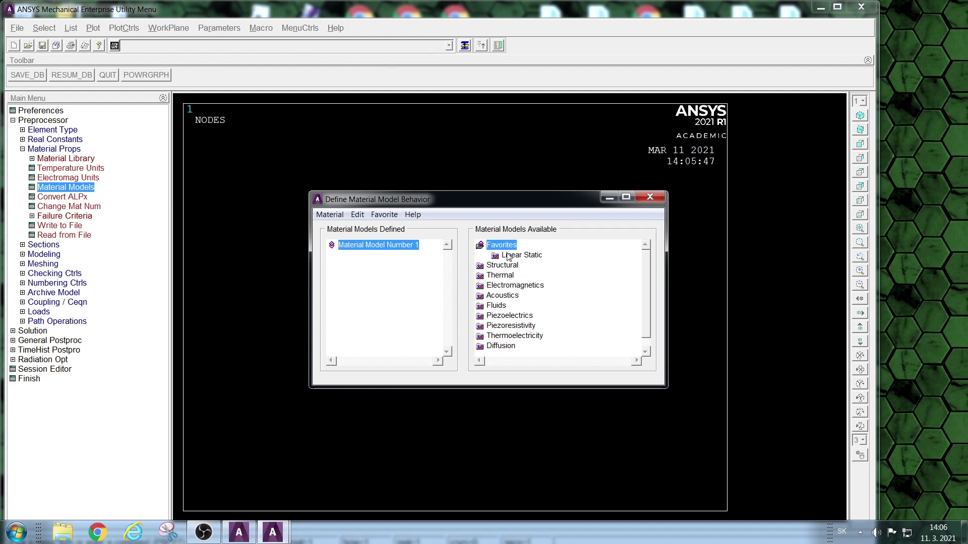
double_click(521, 257)
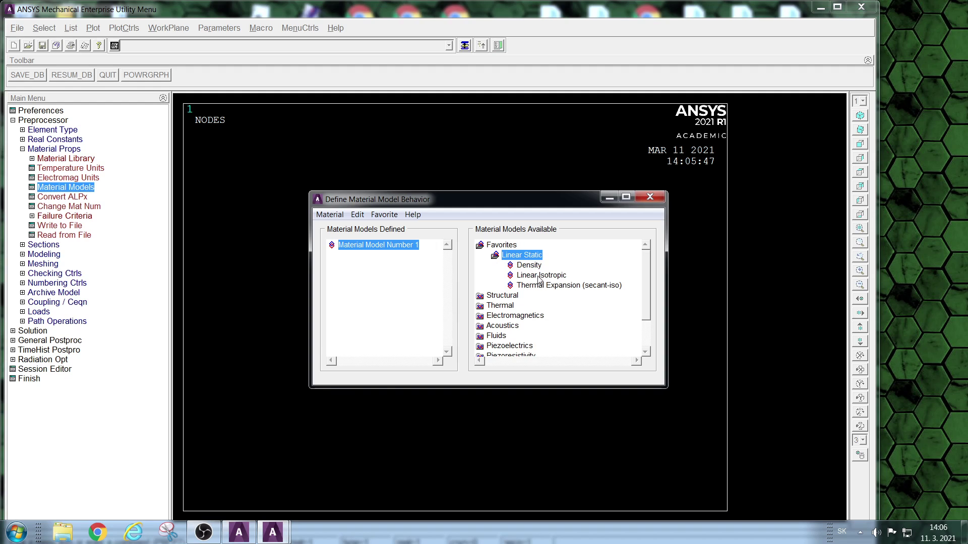
double_click(538, 276)
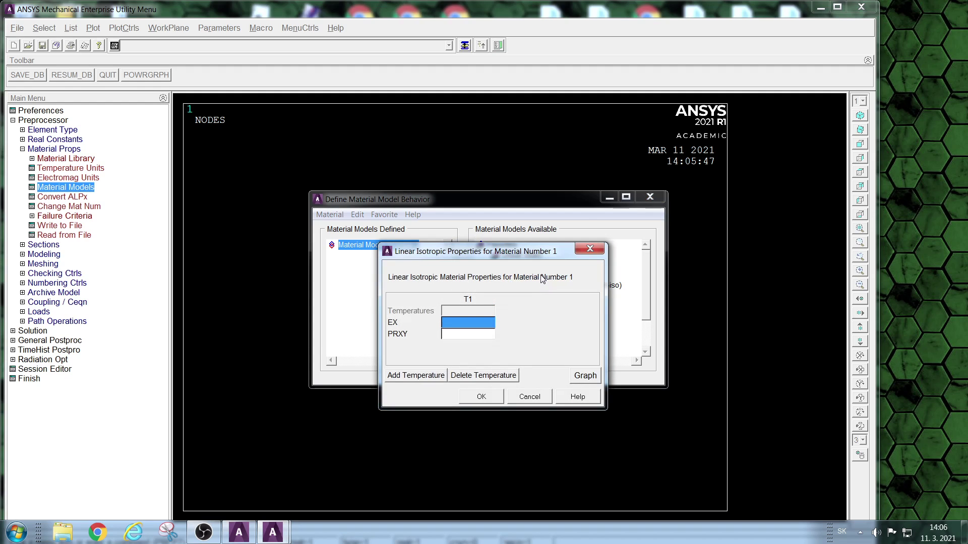
text(2e11)
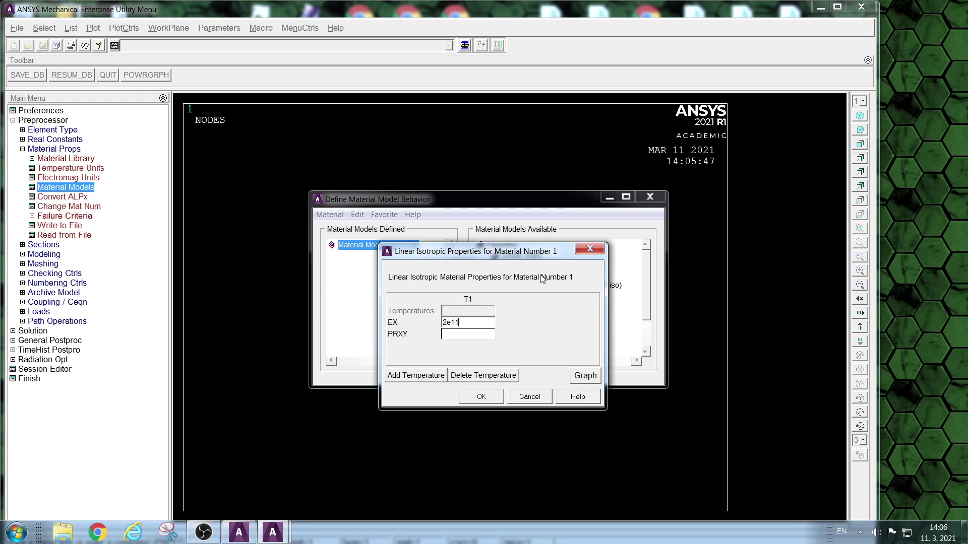
key(Tab)
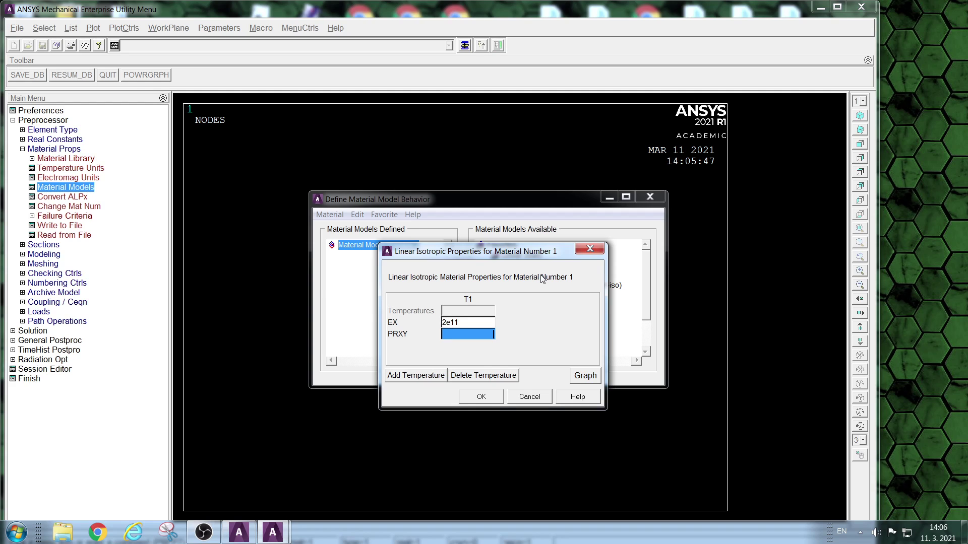
text(0.3)
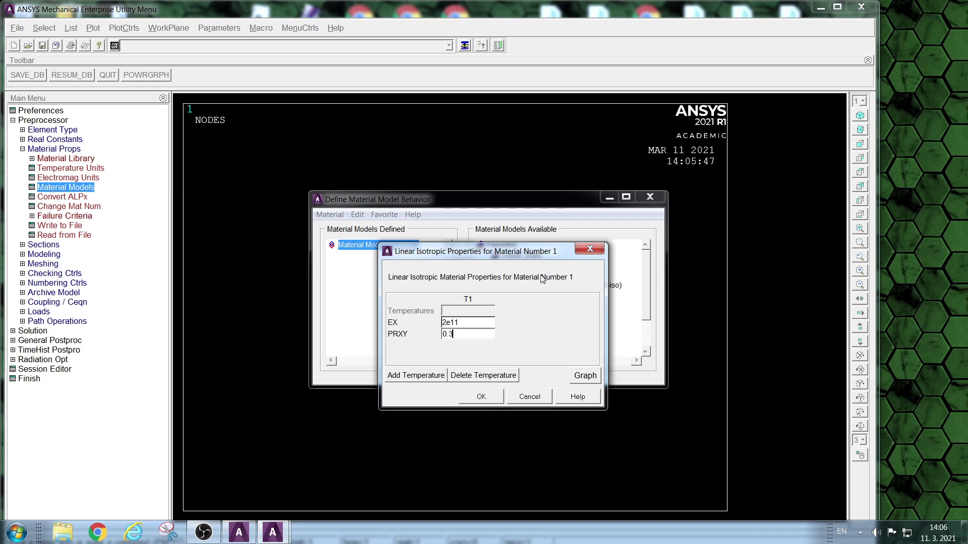
click(488, 391)
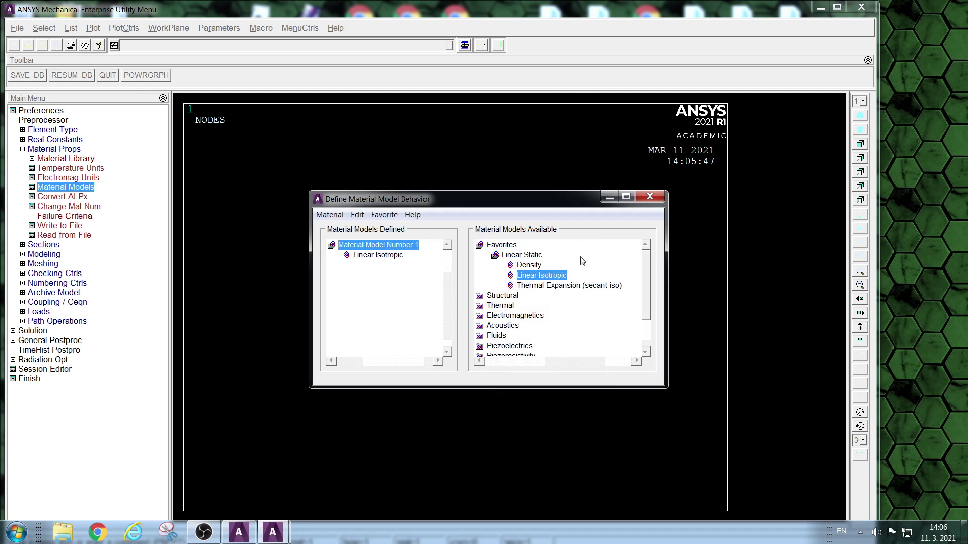
click(643, 200)
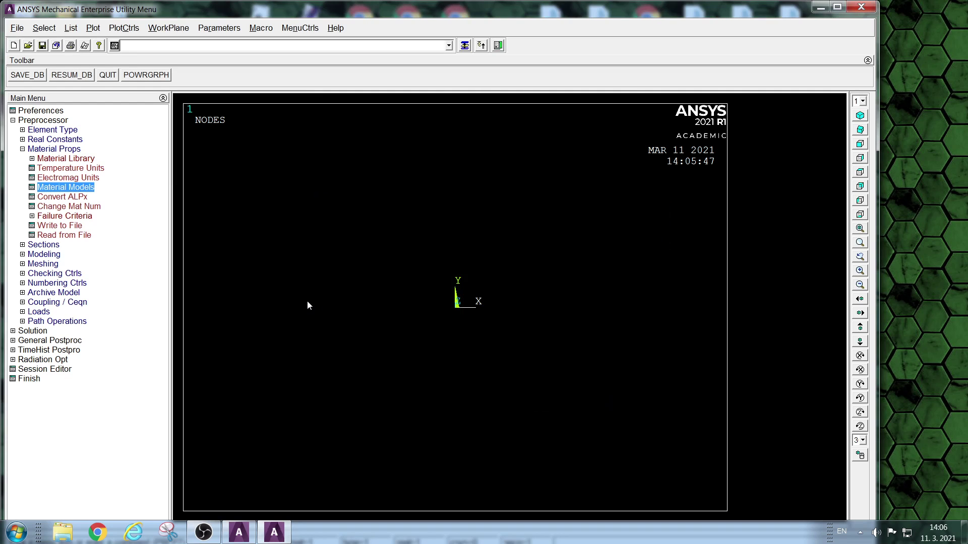
Step: Define common beam section 1 as a solid rectangle with its dimension B set to 0.01
click(37, 246)
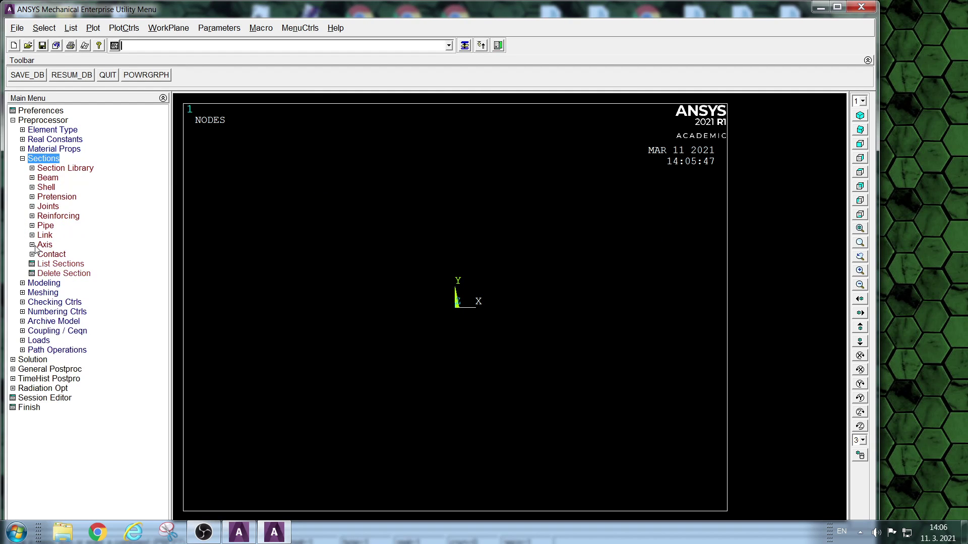
click(46, 180)
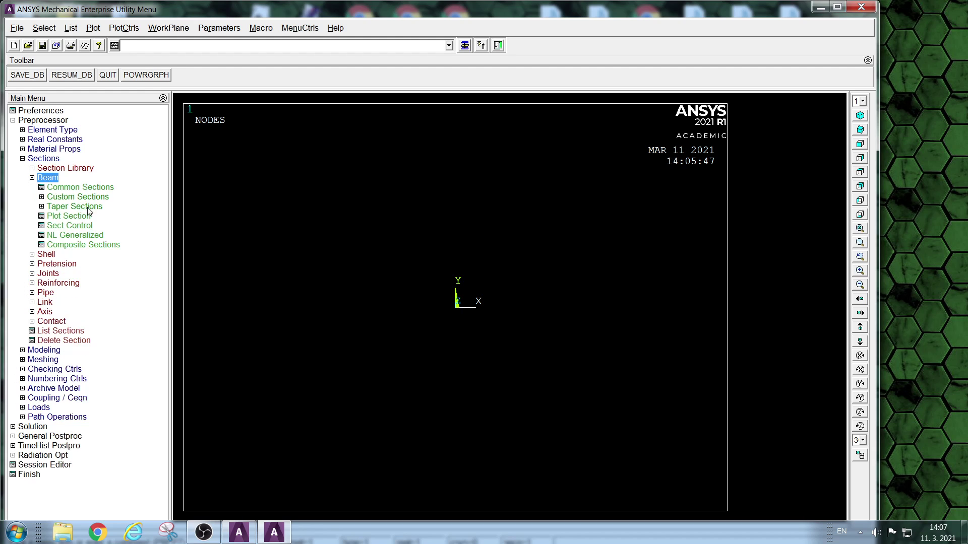
click(93, 189)
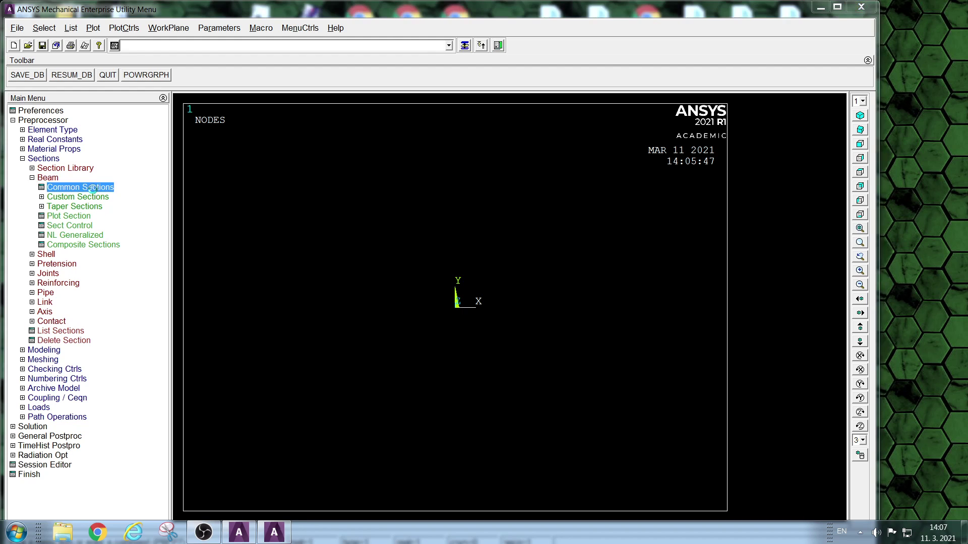
click(881, 269)
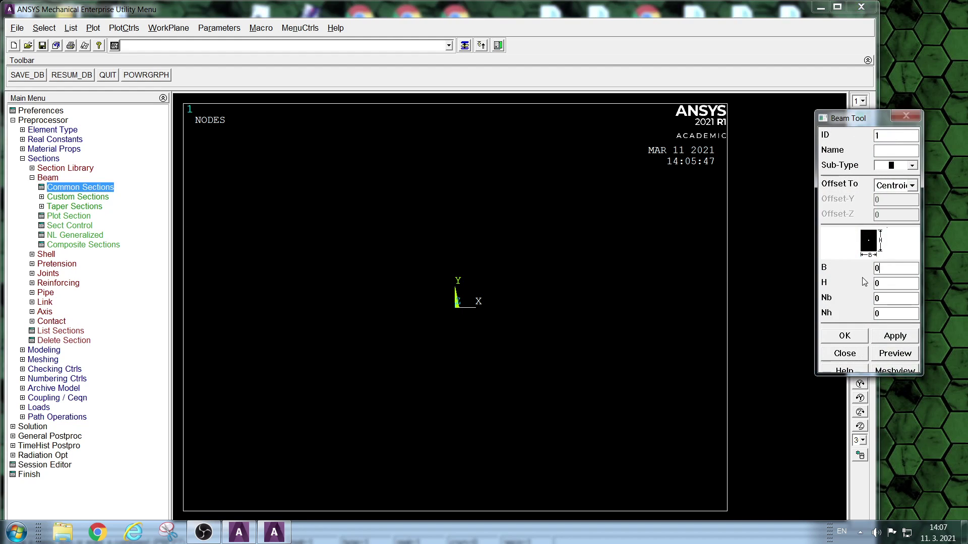
text(.01)
click(838, 335)
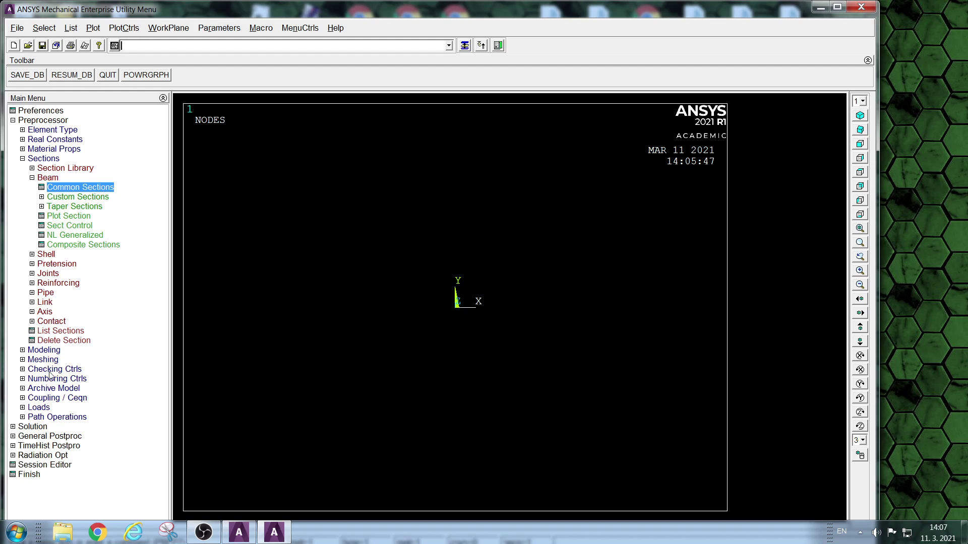
Step: Create a full-circle arc line centred at global Cartesian 0,0,0
click(44, 350)
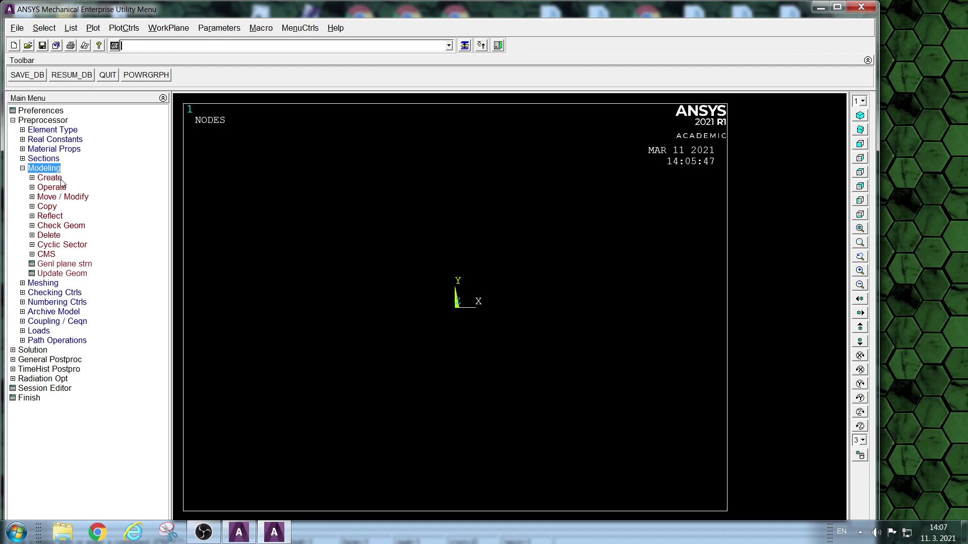
click(63, 179)
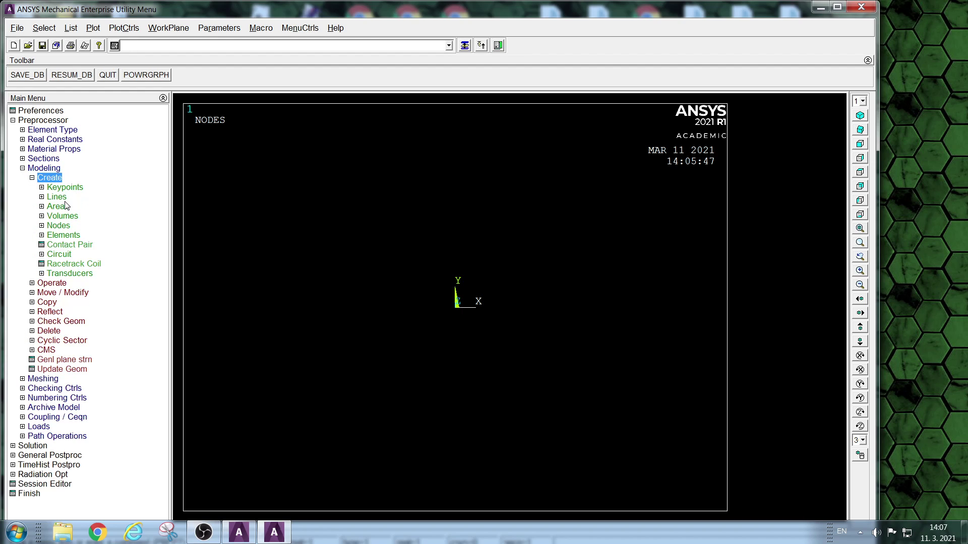
click(58, 197)
click(65, 216)
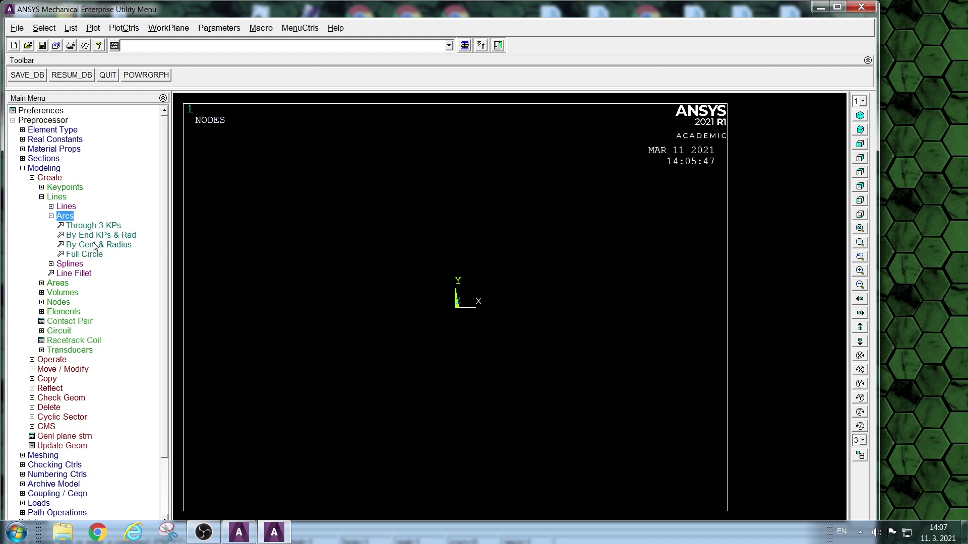
click(81, 255)
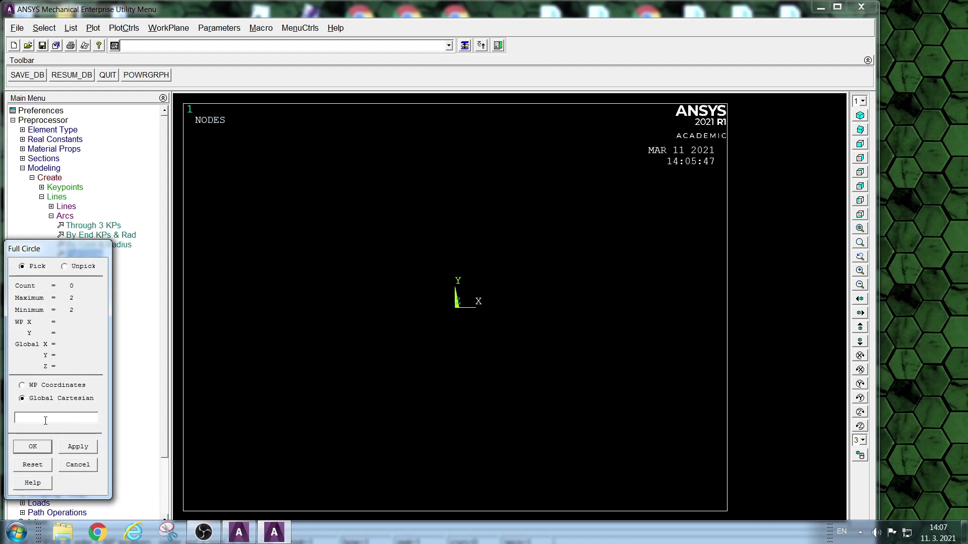
text(0,0,0)
key(Return)
click(25, 447)
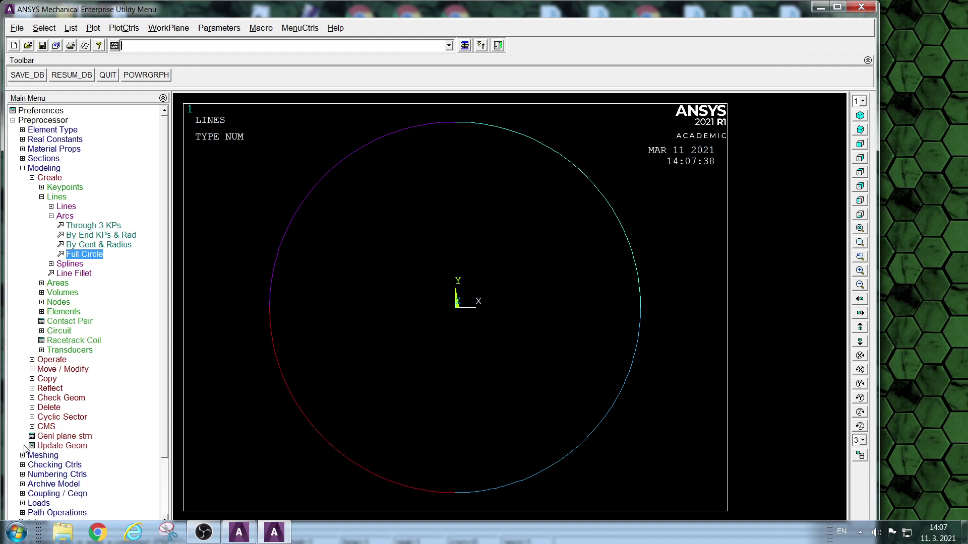
Step: Create a keypoint at the origin of the active coordinate system, leaving its number and coordinates blank
click(68, 189)
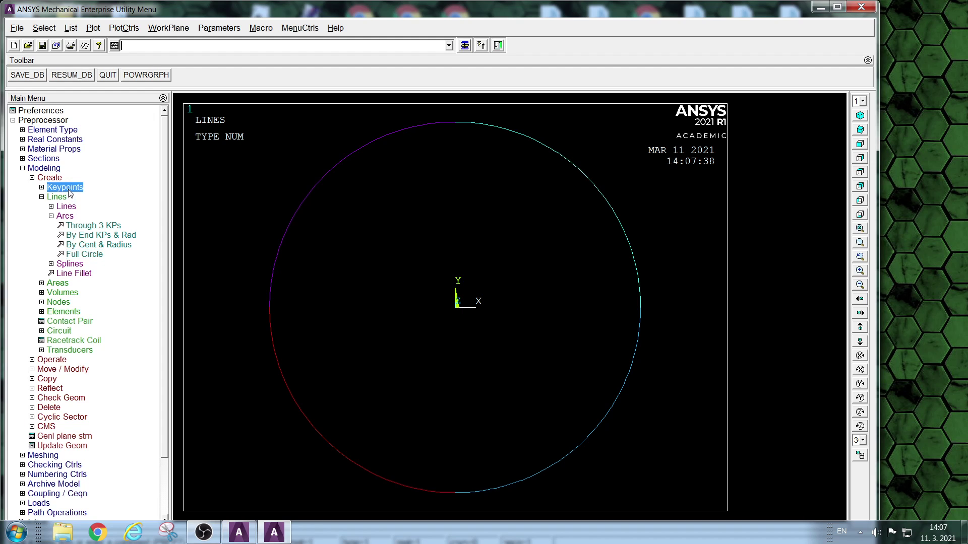
click(79, 207)
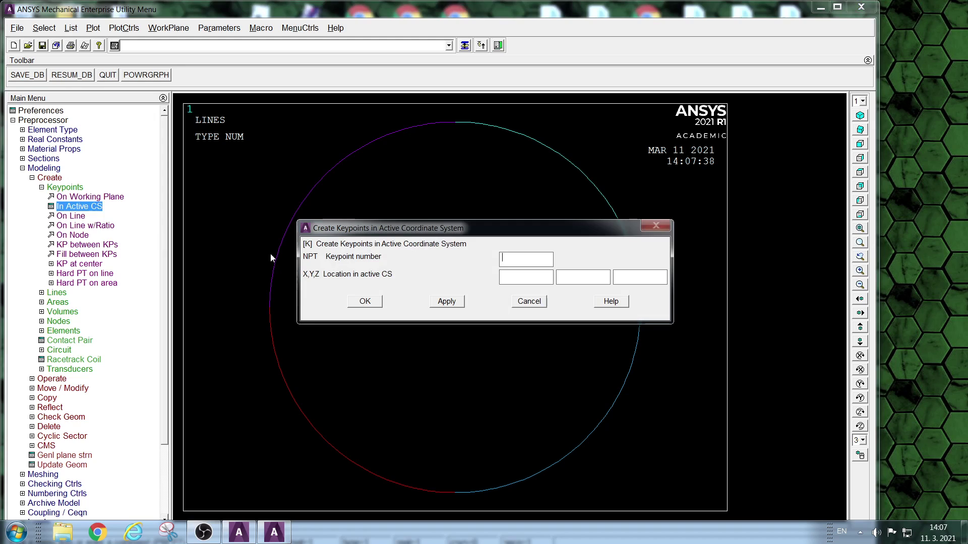
click(365, 301)
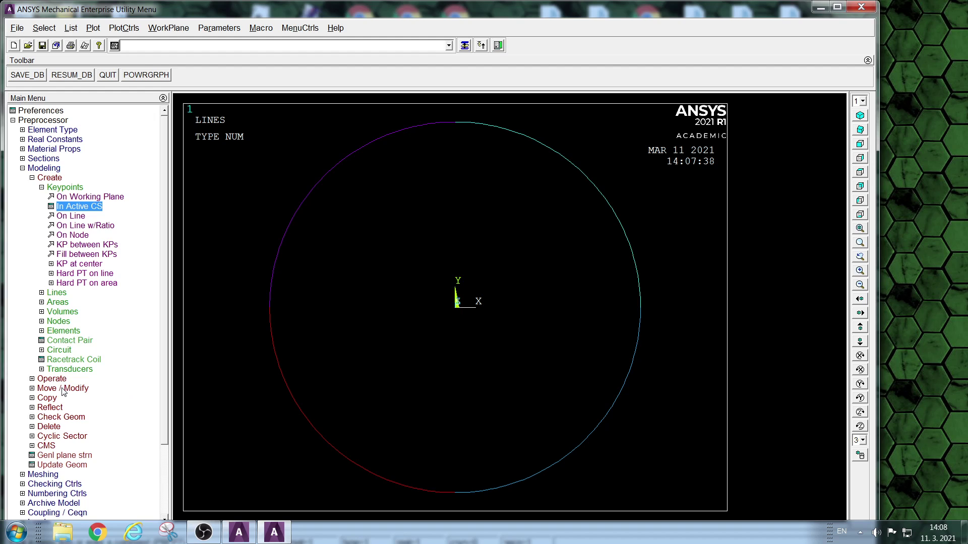
Step: Assign material 1, element type BEAM189 and section 1 to all lines, with a picked orientation keypoint
click(45, 475)
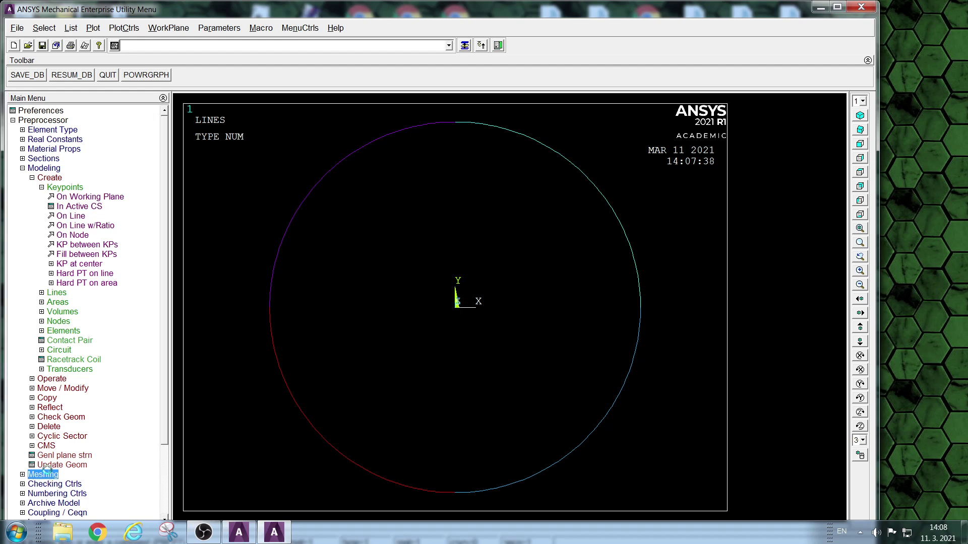
click(61, 188)
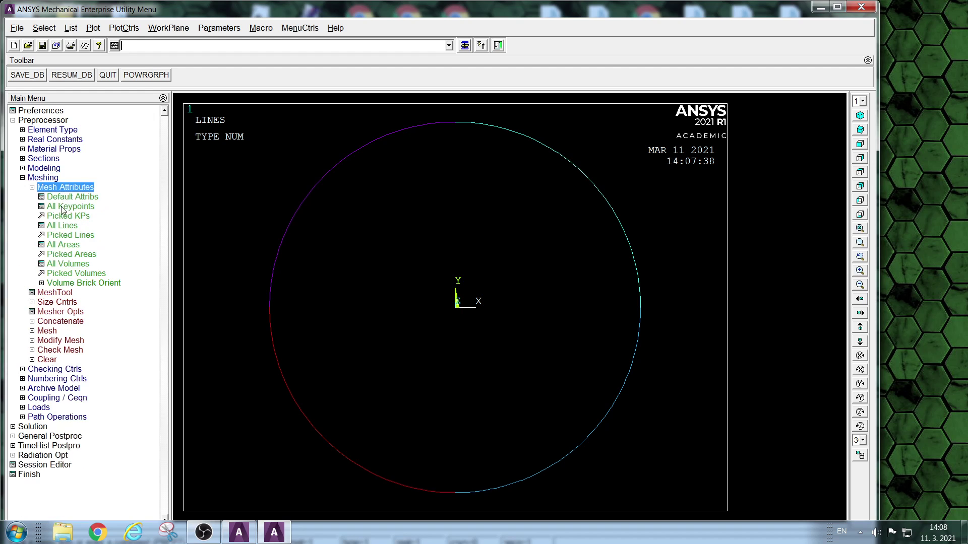
click(61, 226)
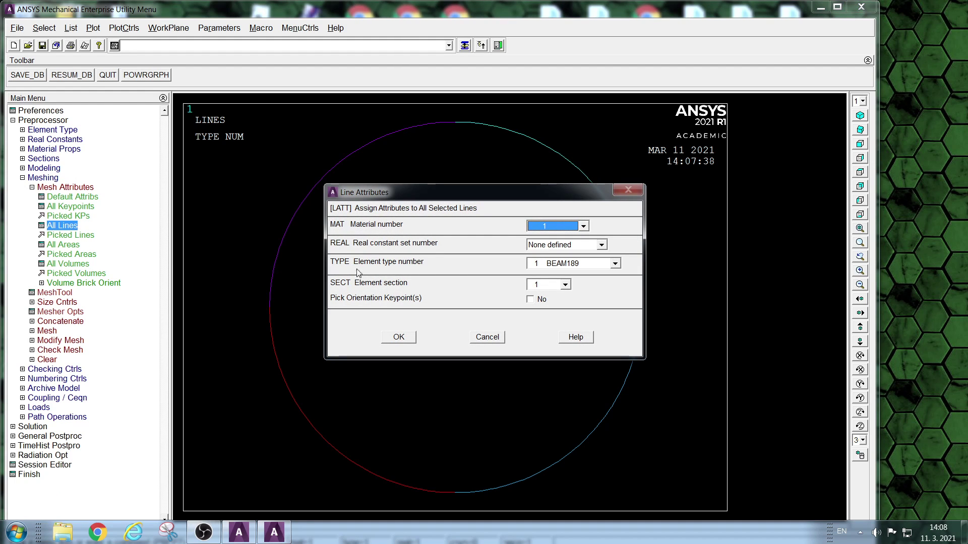
click(530, 299)
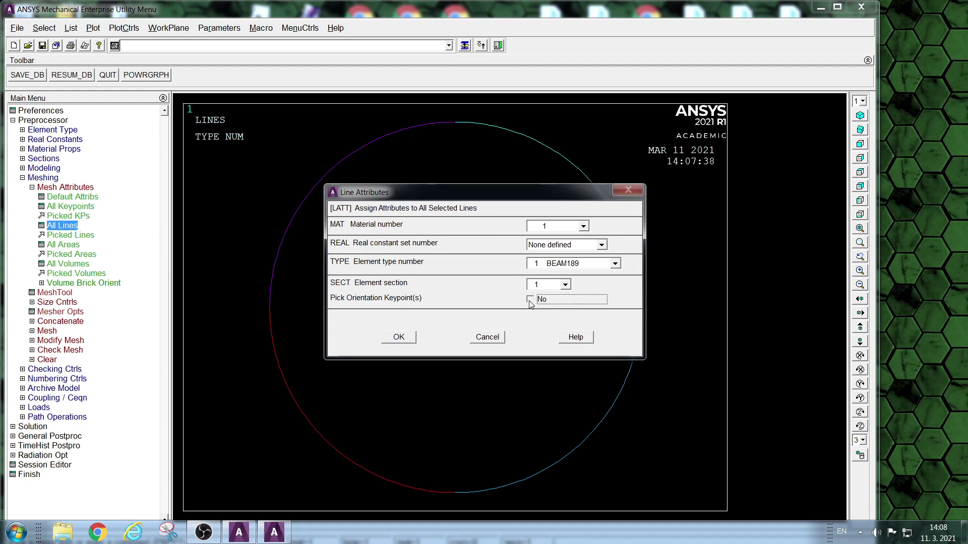
click(405, 342)
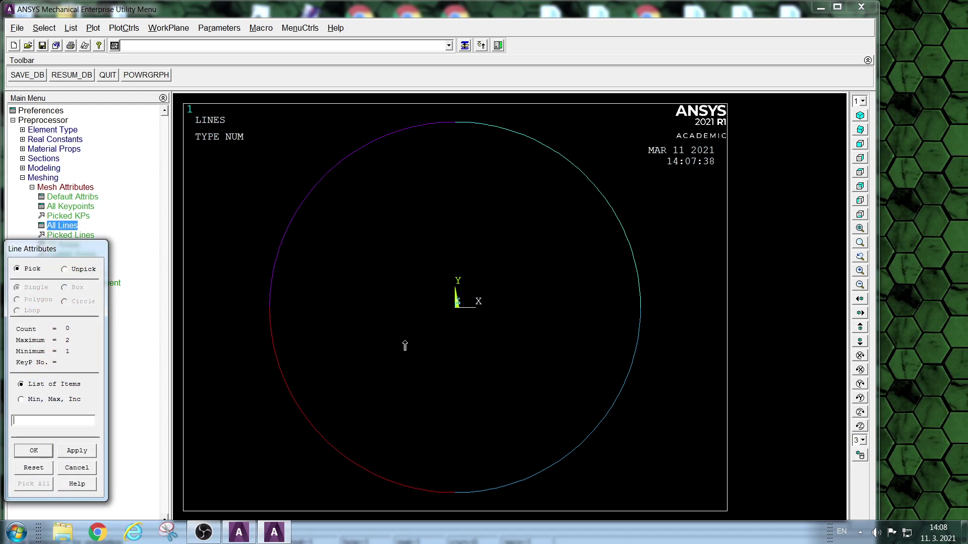
click(34, 451)
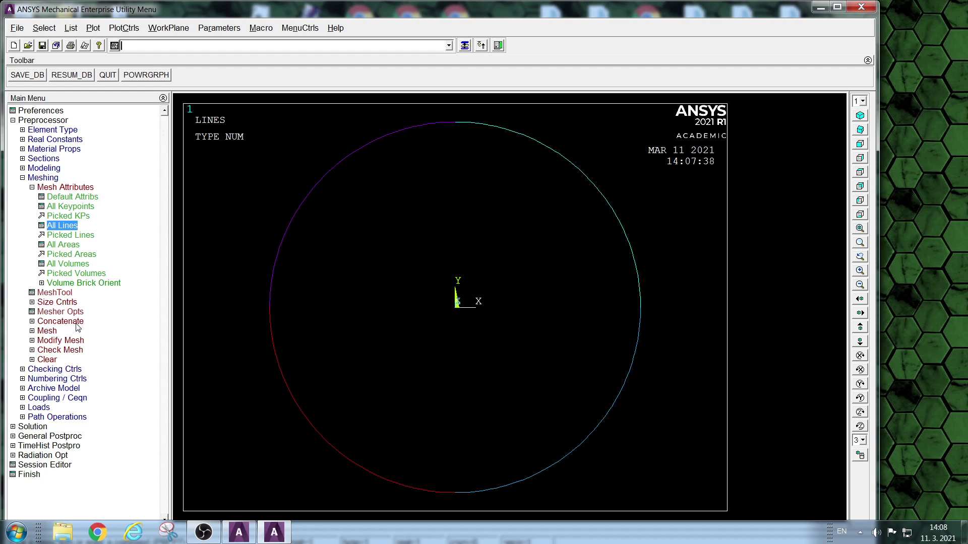
Step: Set the number of element divisions to 10 on all lines of the ring
click(56, 293)
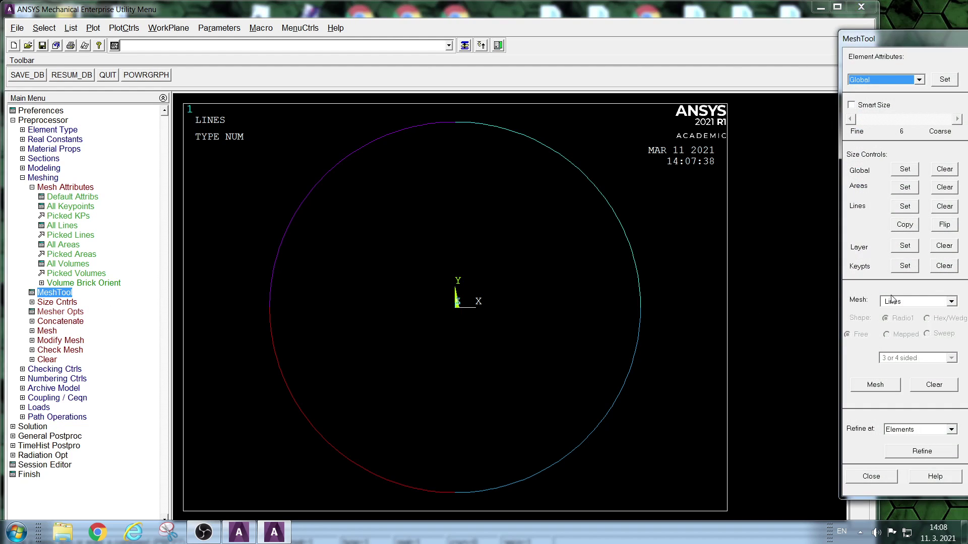
click(905, 208)
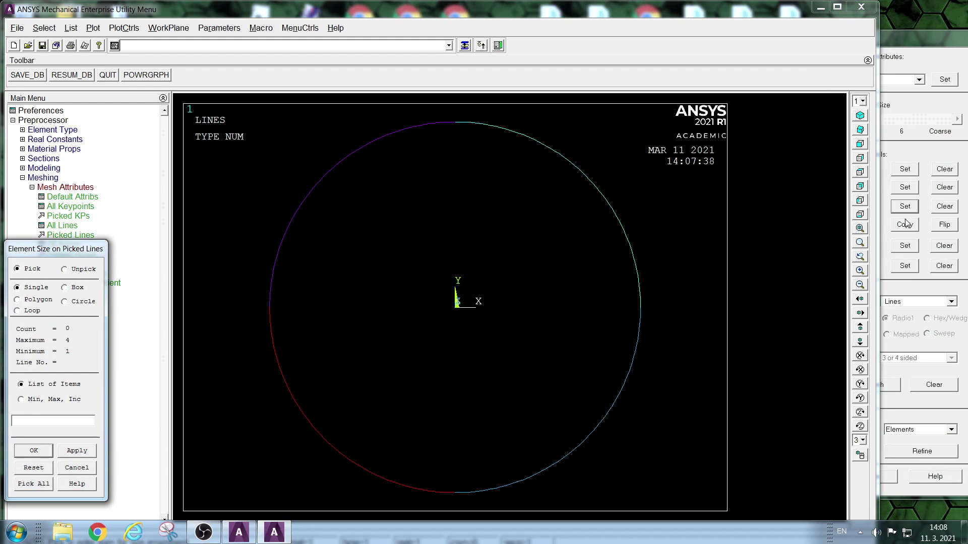
click(34, 484)
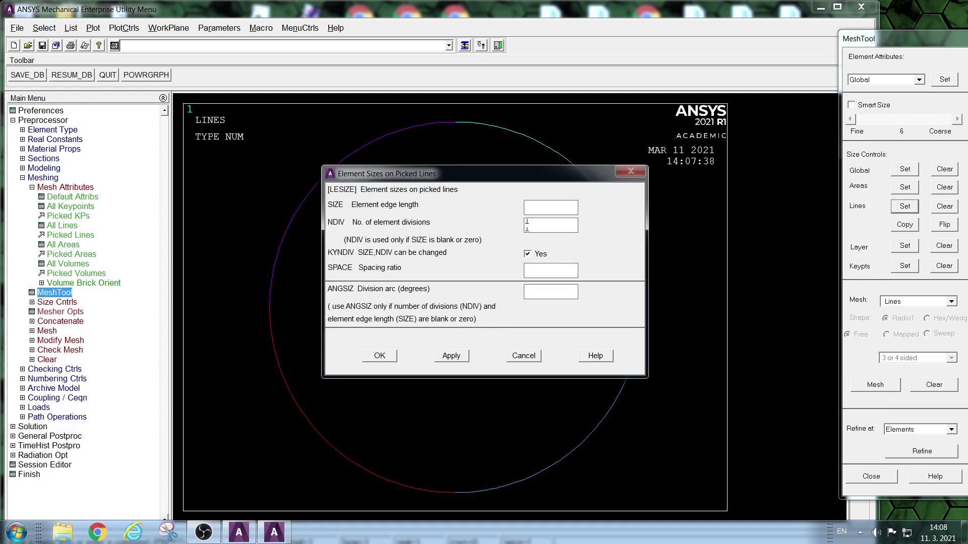
text(10)
click(379, 356)
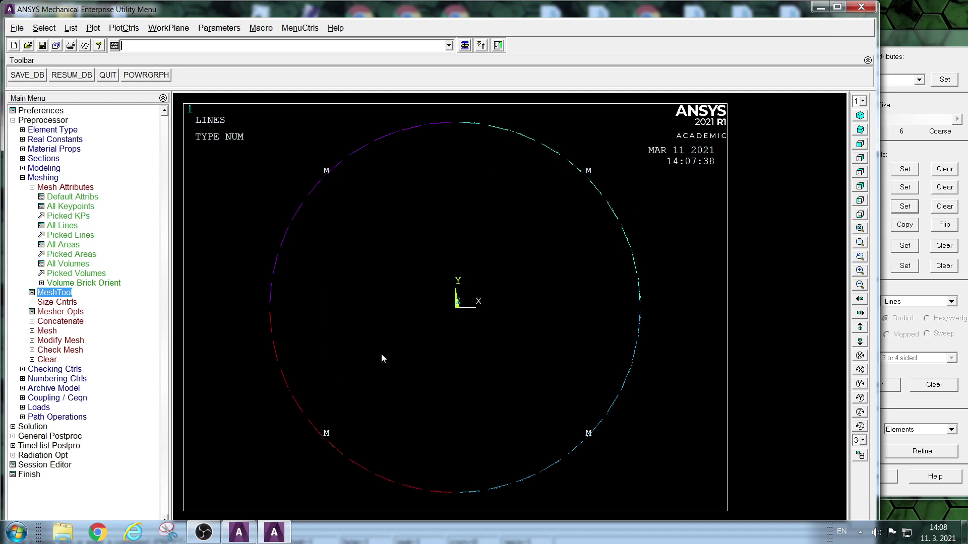
Step: Mesh all the ring lines with beam elements and finish the preprocessor
click(897, 408)
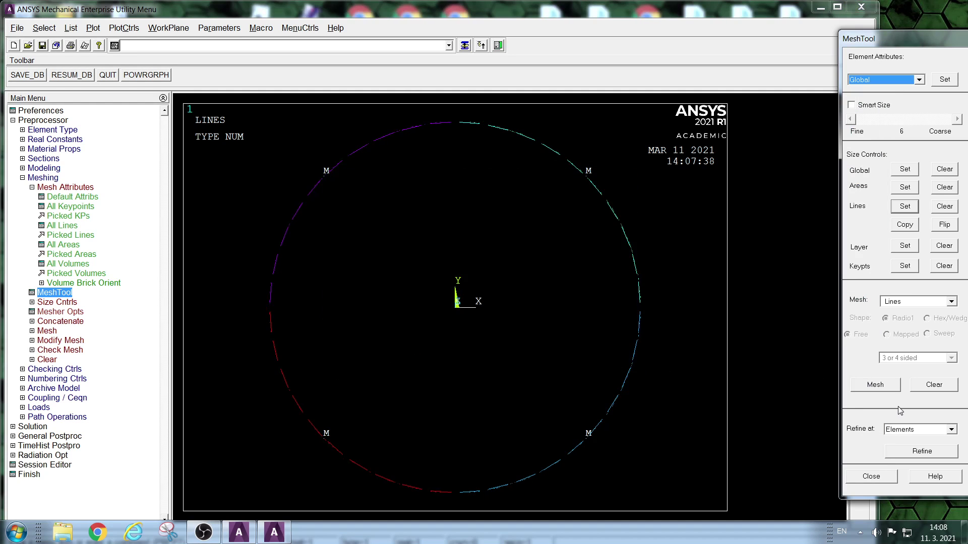
click(876, 386)
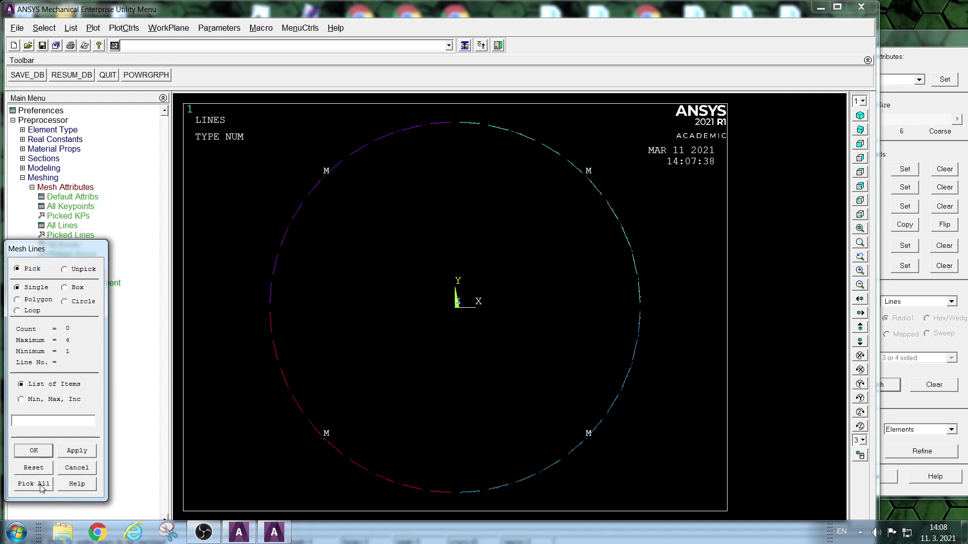
click(42, 485)
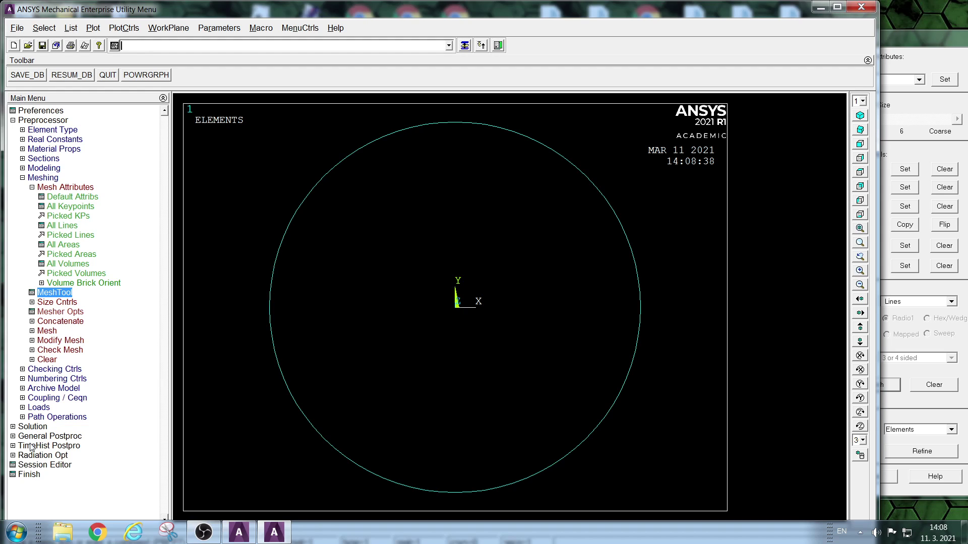
click(29, 474)
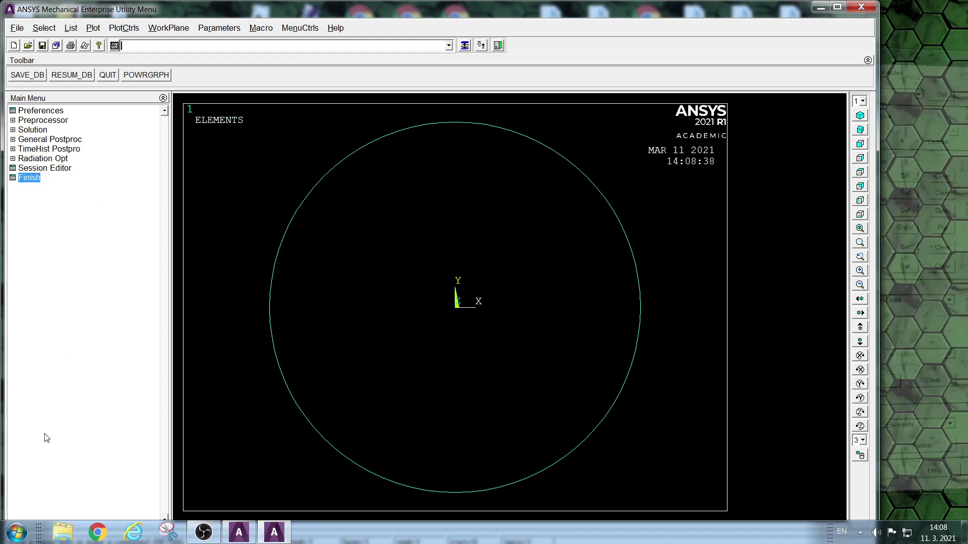
Step: Apply a constant UX displacement constraint to the keypoints at the top and bottom of the ring, leaving the value blank
click(44, 132)
click(52, 149)
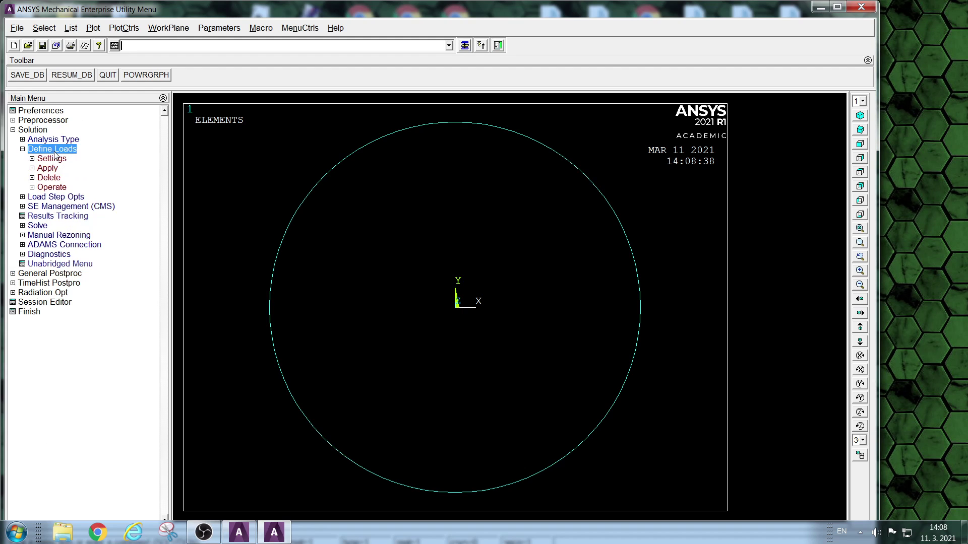
click(54, 170)
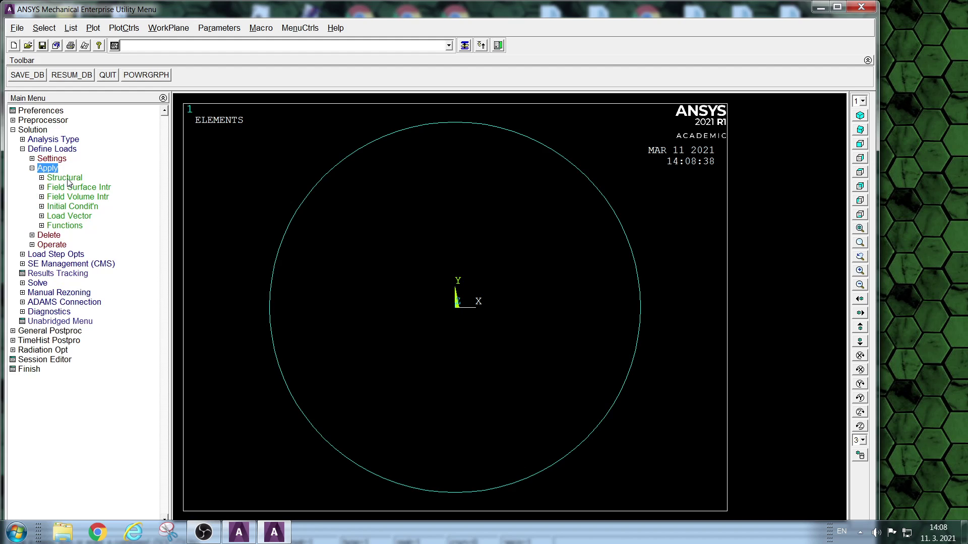
click(68, 181)
click(86, 189)
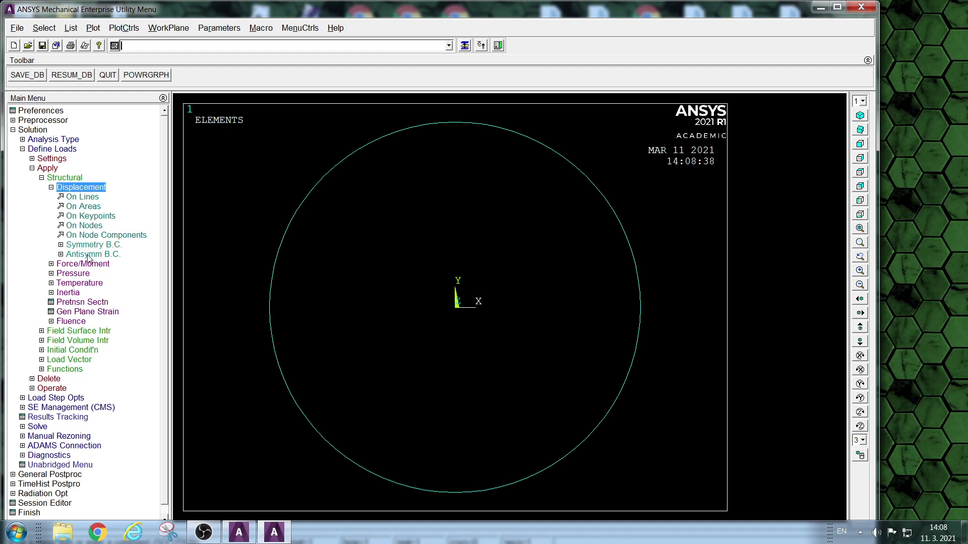
click(87, 218)
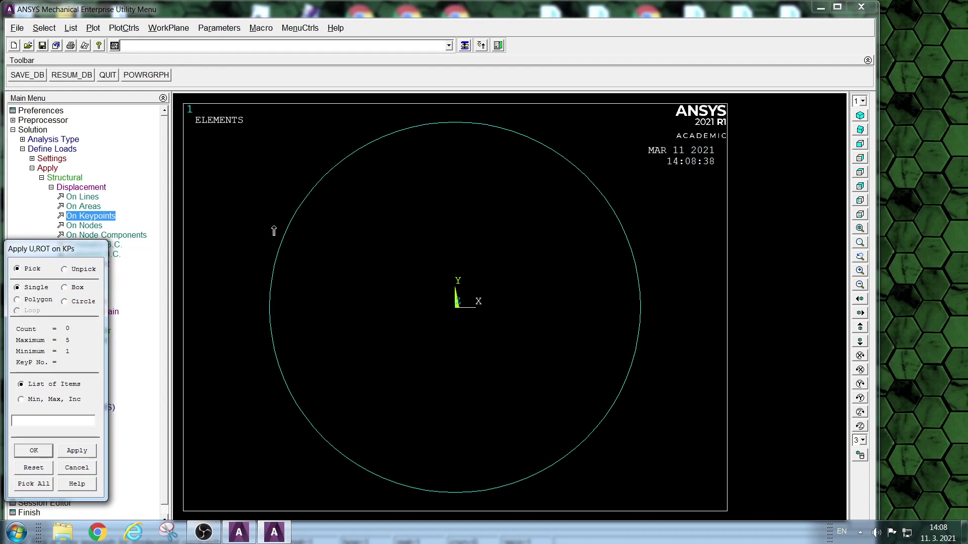
click(459, 129)
click(452, 495)
click(48, 452)
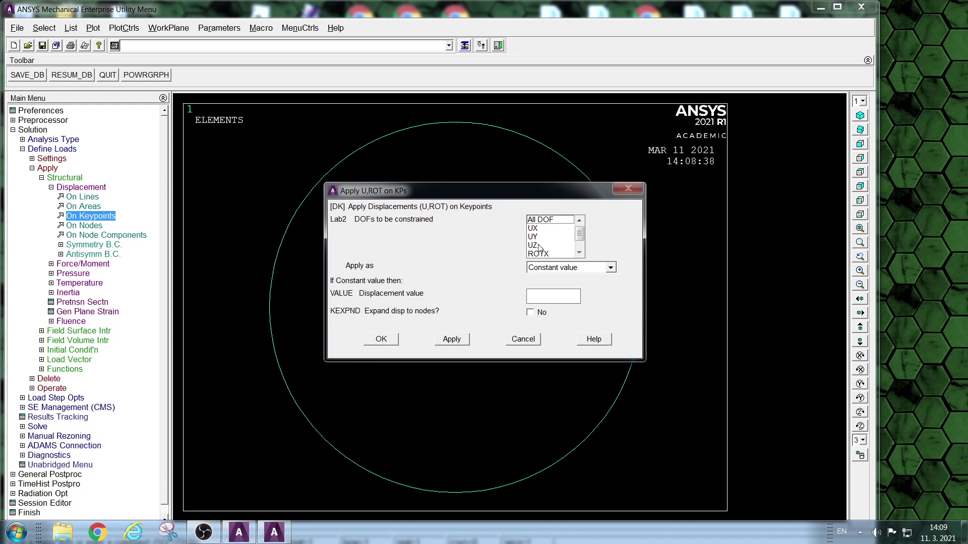
click(536, 228)
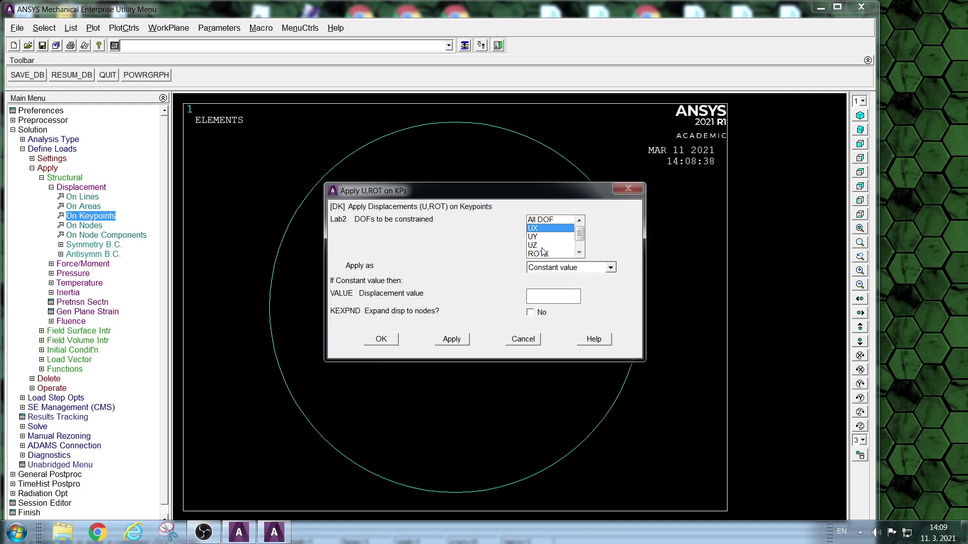
click(452, 339)
Step: Apply a constant UY displacement constraint to the ring's leftmost and rightmost keypoints, leaving the value blank
click(269, 309)
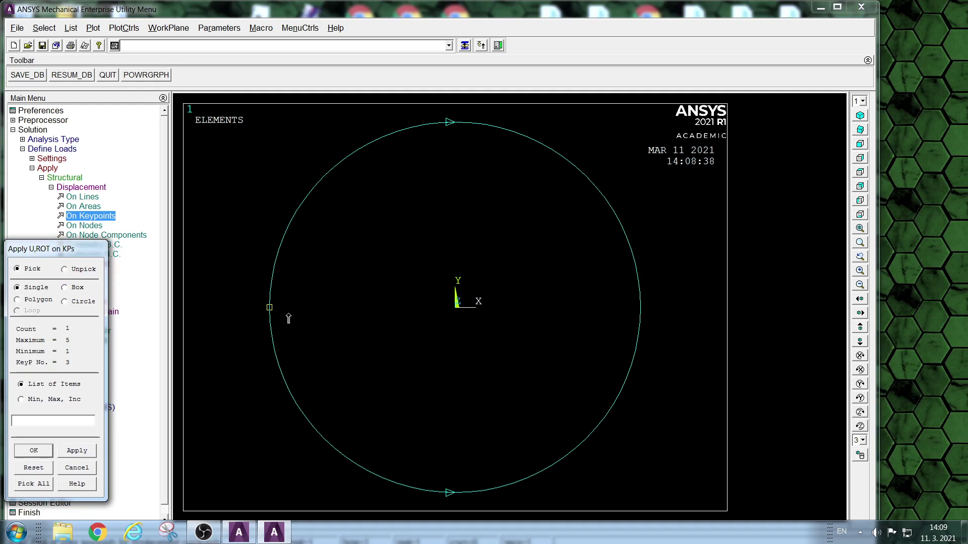
click(639, 307)
click(33, 453)
click(547, 231)
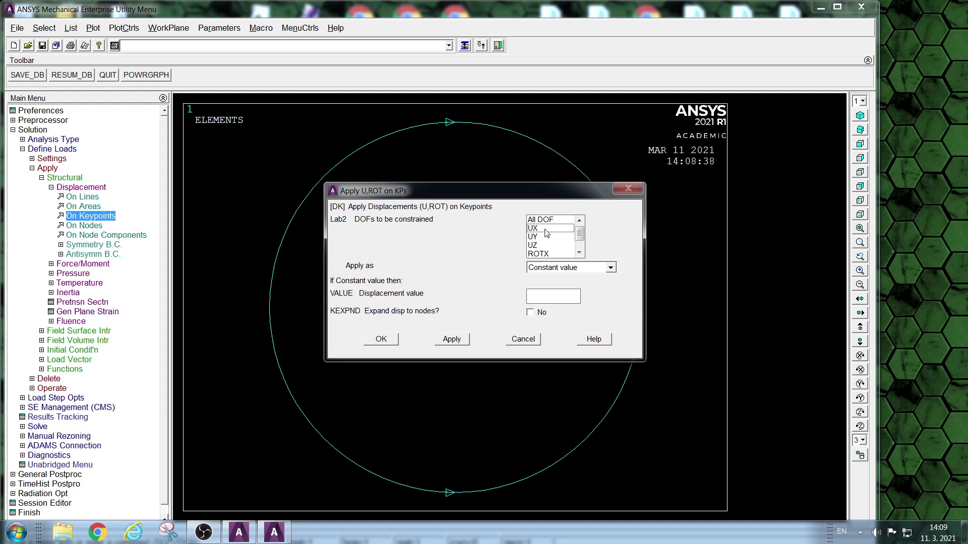
click(537, 237)
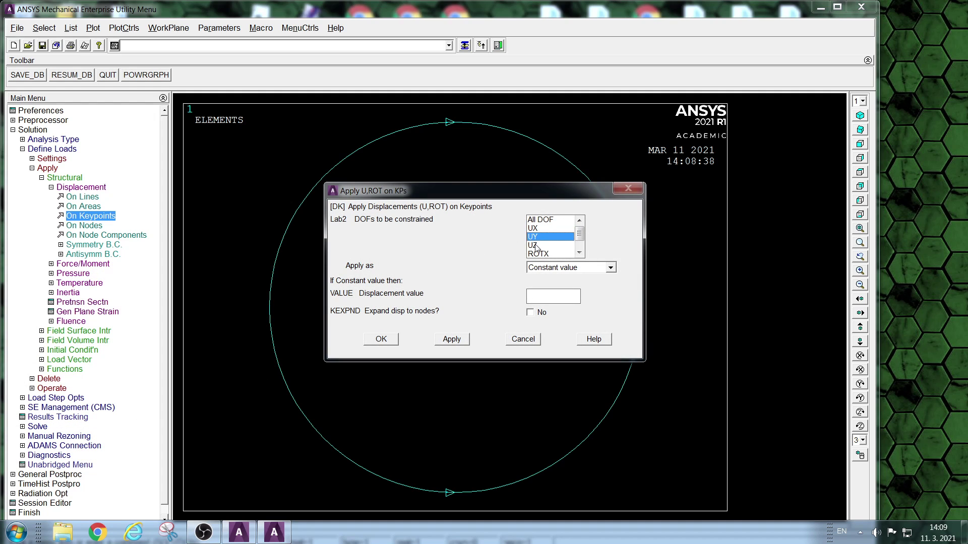
click(382, 339)
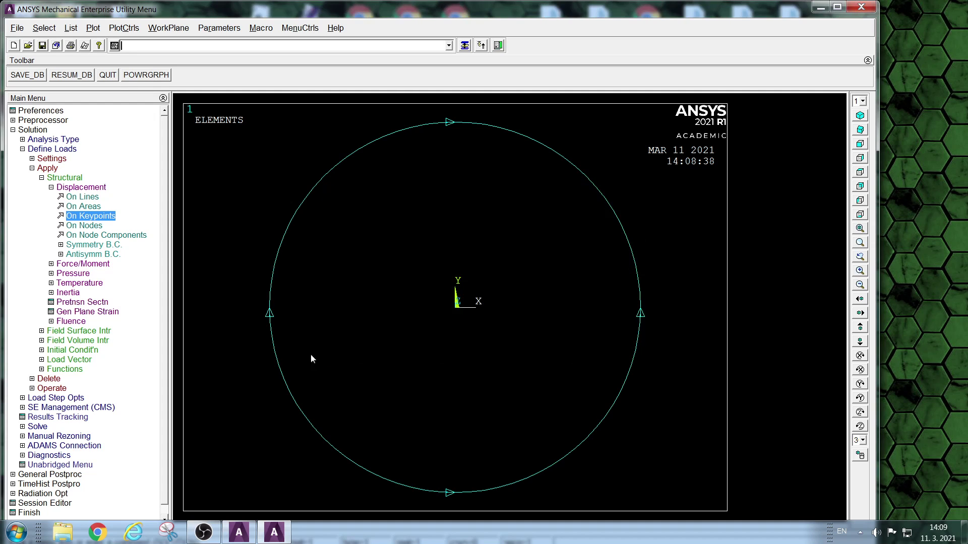
Step: Constrain only UZ on the four keypoints of the ring, with the displacement expanded to nodes and the value left blank
click(98, 218)
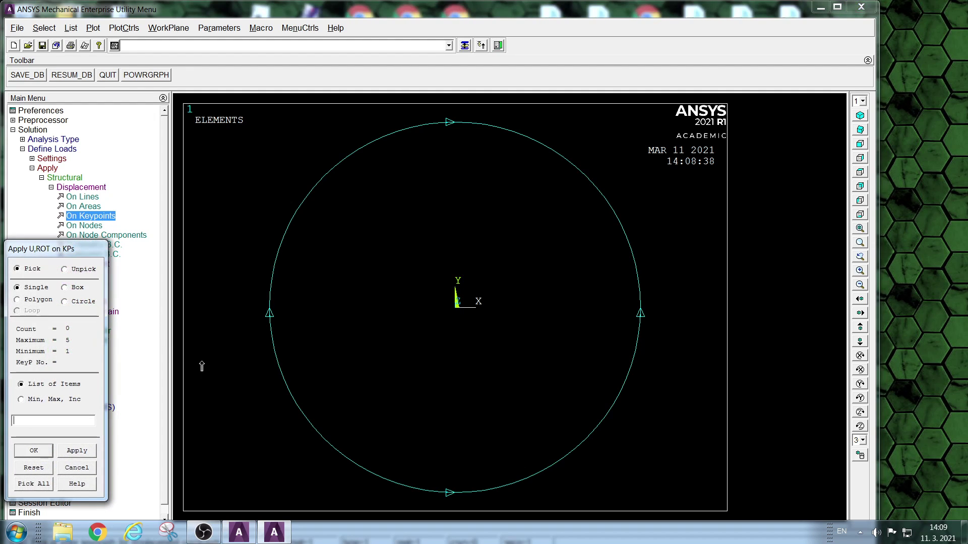
click(273, 317)
click(455, 140)
click(643, 309)
click(34, 450)
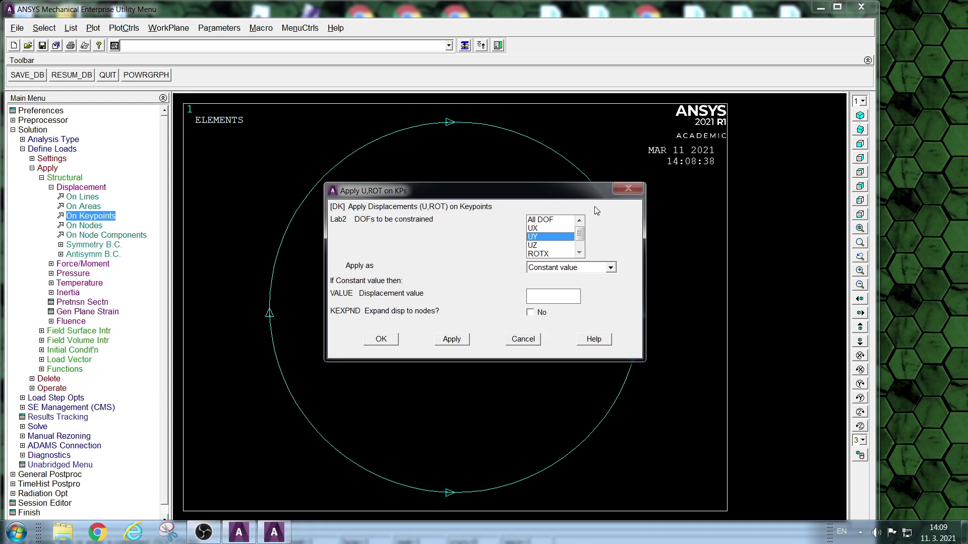
click(538, 240)
click(538, 246)
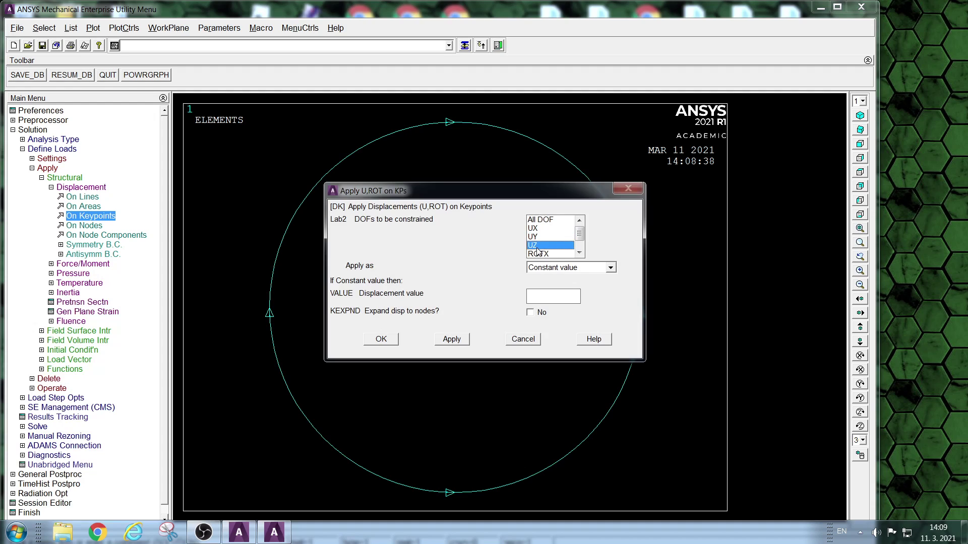
click(530, 312)
click(382, 341)
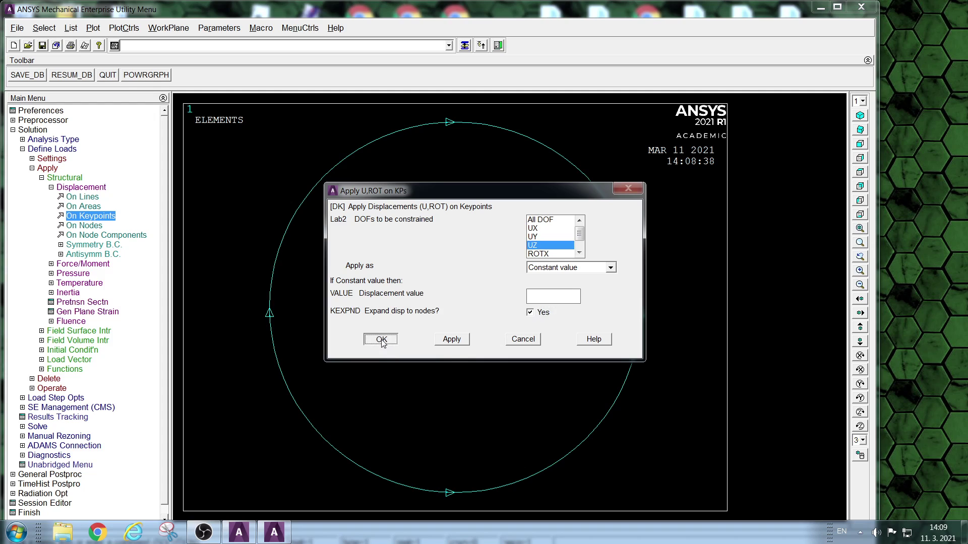
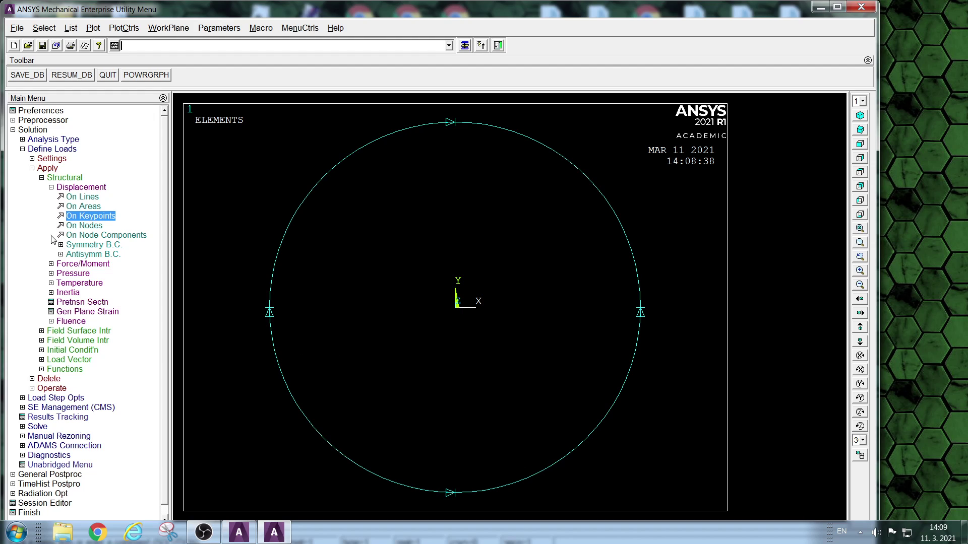
Step: Apply a uniform pressure of -1 with load key 2 to all beam elements
click(59, 275)
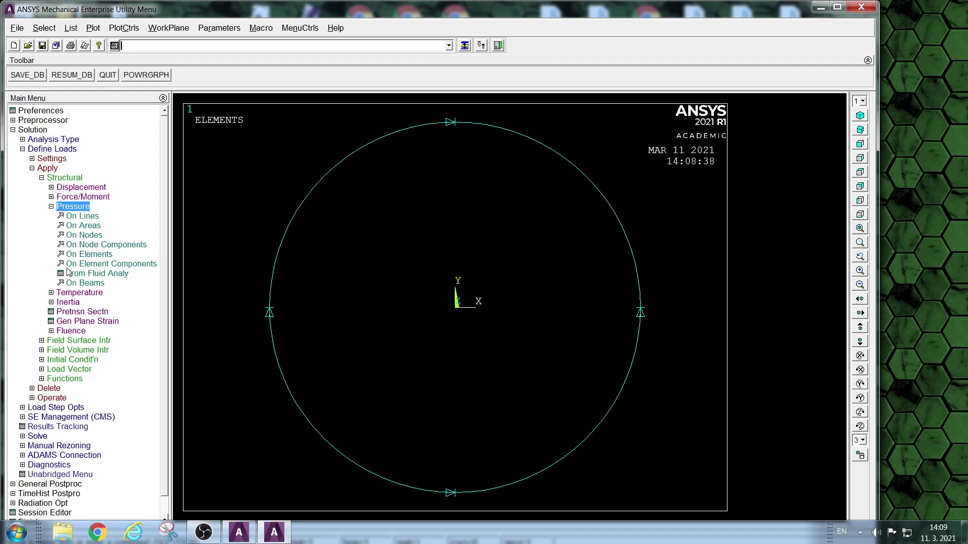
click(71, 285)
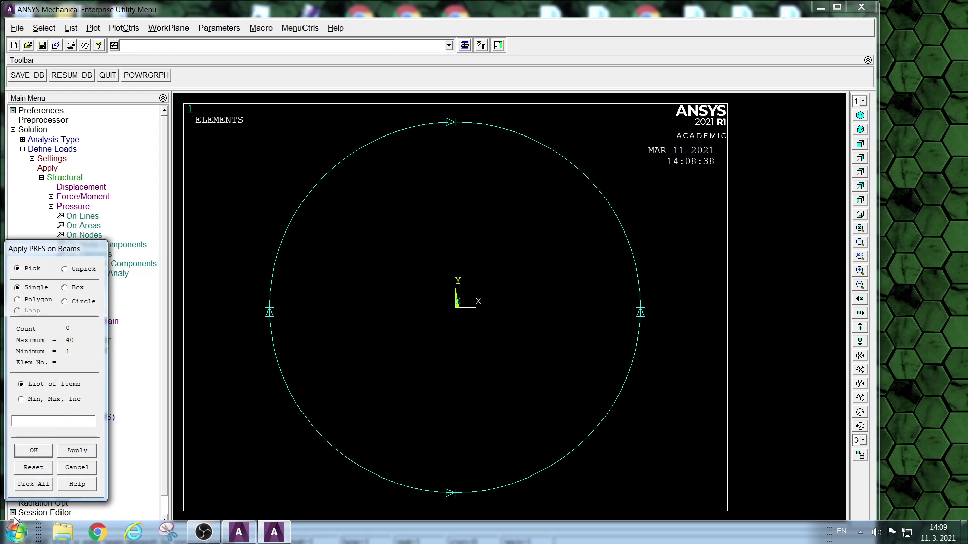
click(26, 485)
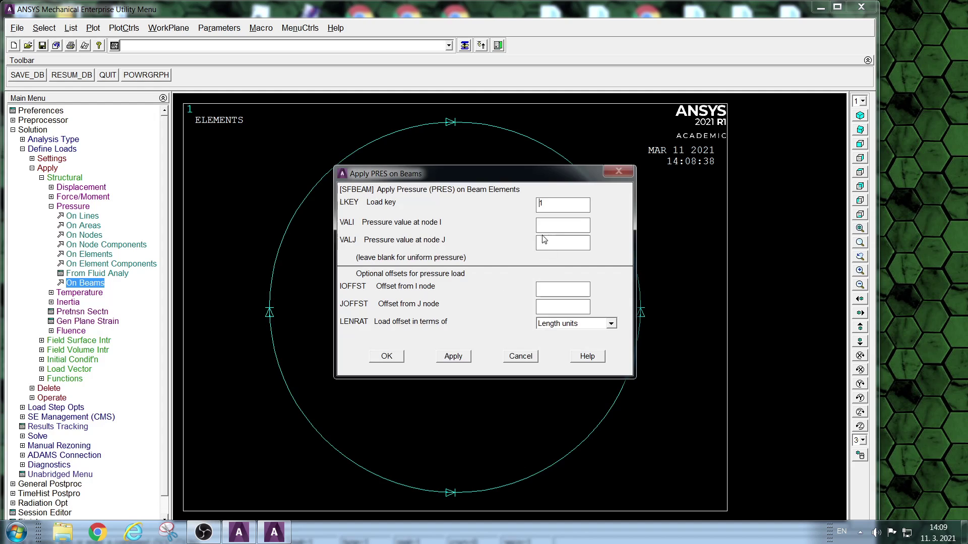
double_click(556, 208)
text(2)
text(-1)
click(387, 357)
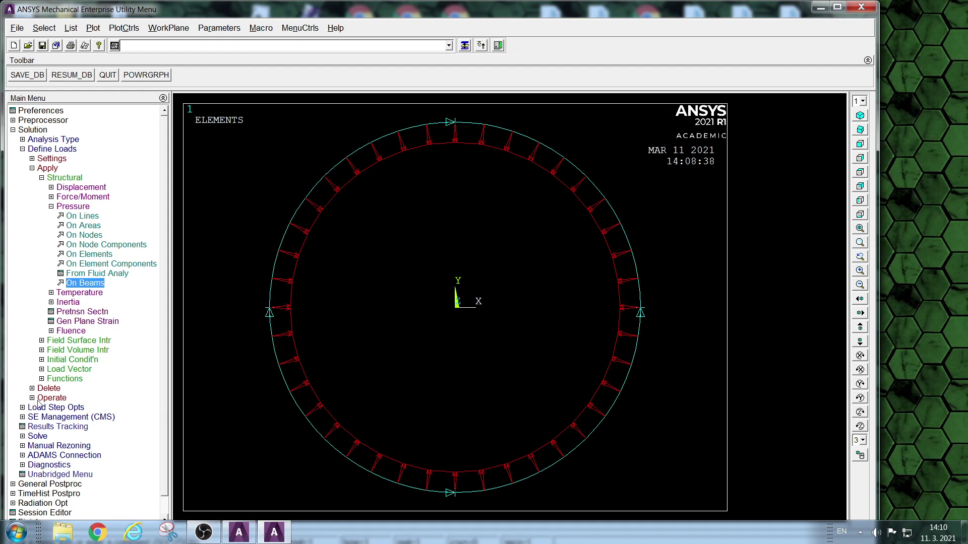
Step: Set the new analysis type to Static and enable calculation of prestress effects in the solution controls
click(39, 142)
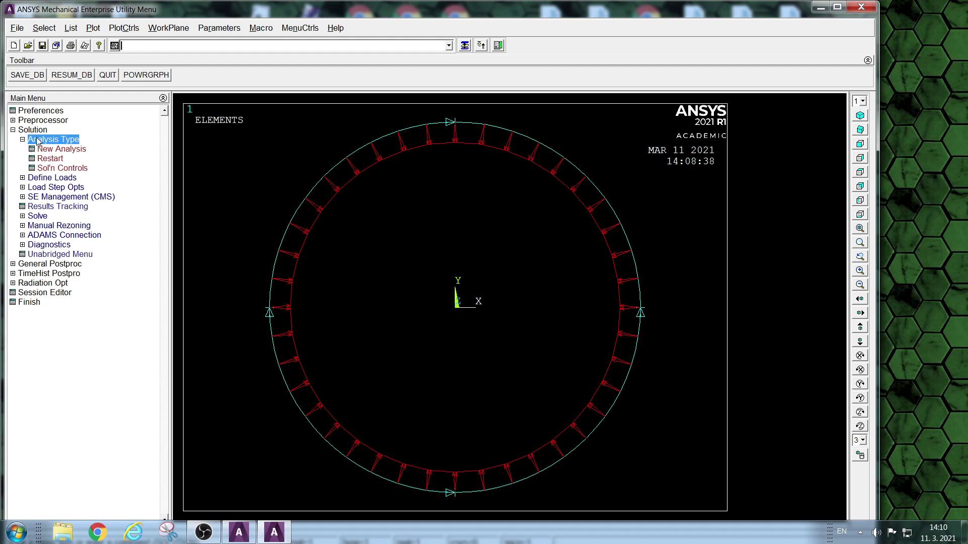
click(51, 149)
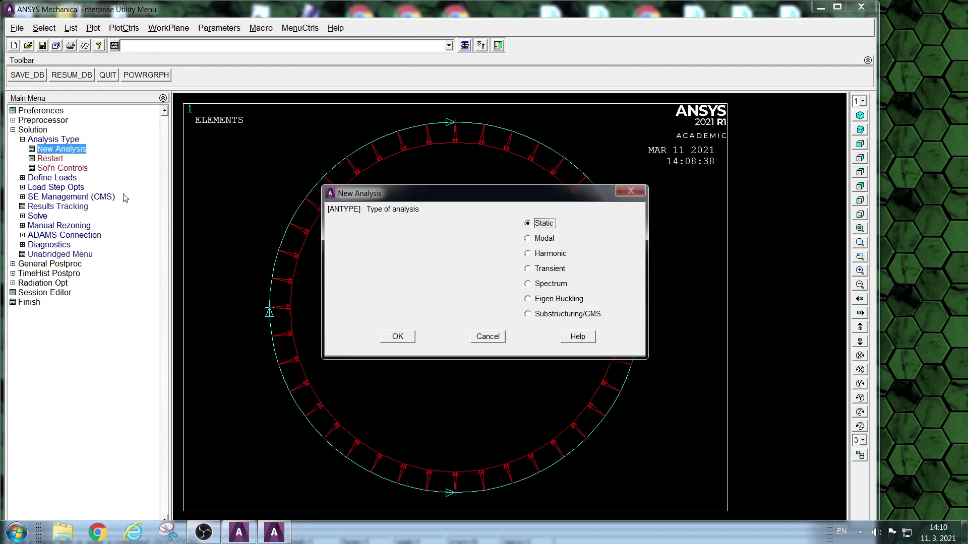
click(397, 337)
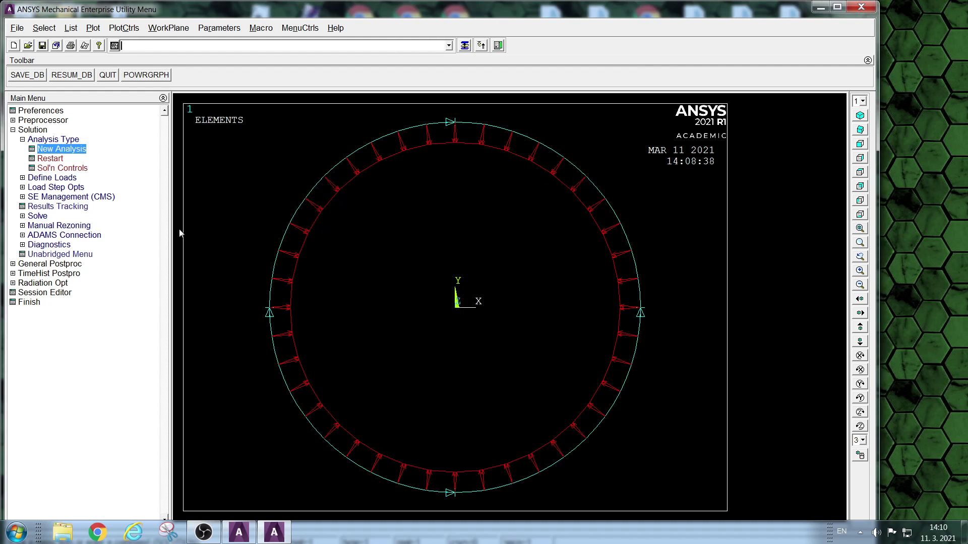
click(70, 169)
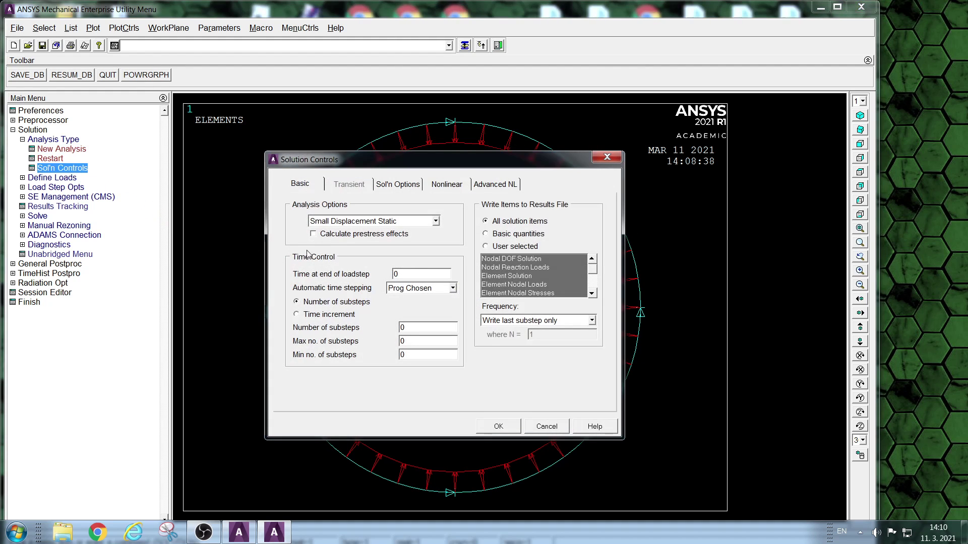
click(313, 235)
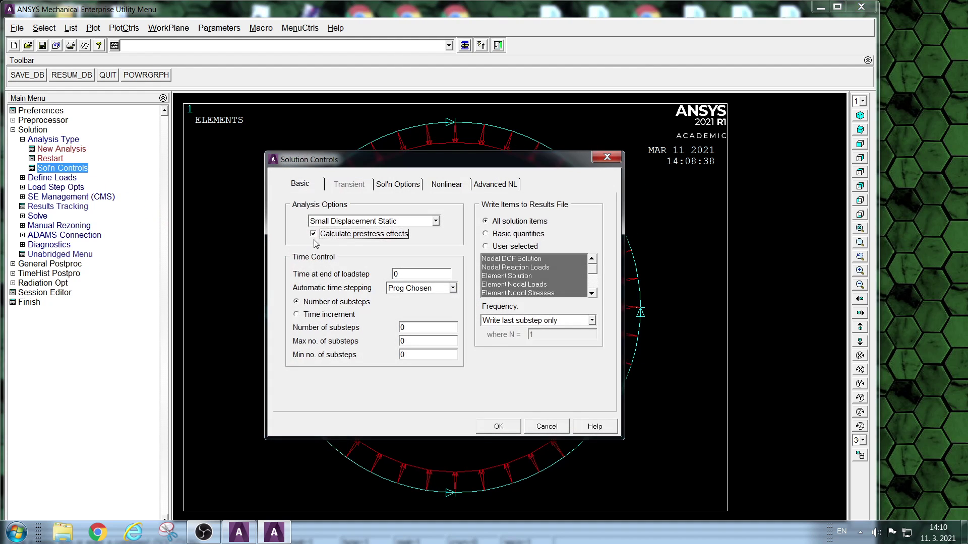
click(490, 427)
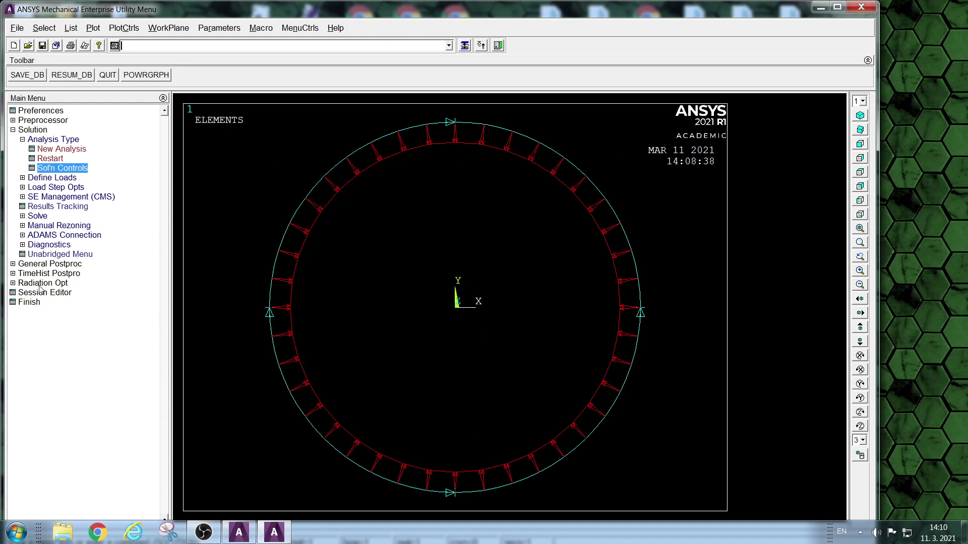
Step: Solve the current load step of the static prestress analysis and finish the solution processor
click(38, 216)
click(70, 197)
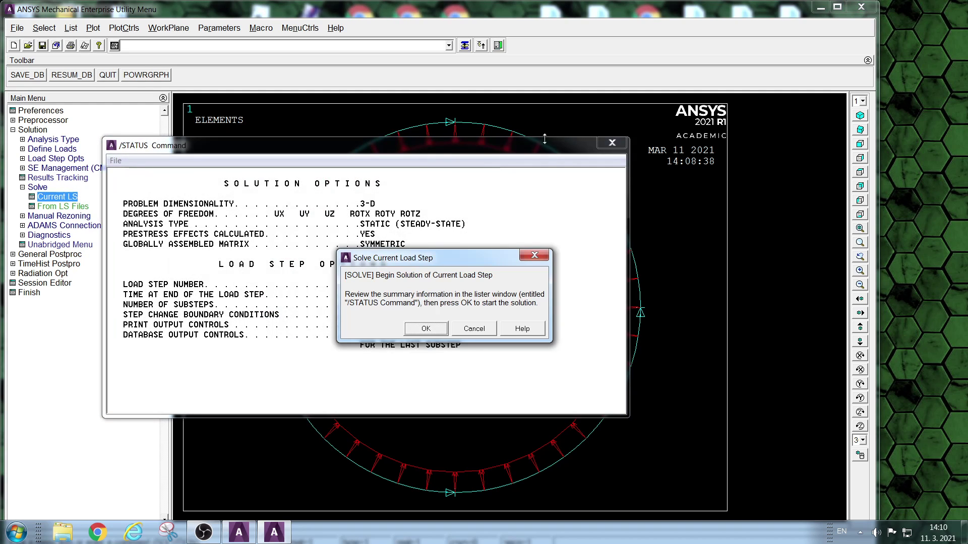
click(611, 144)
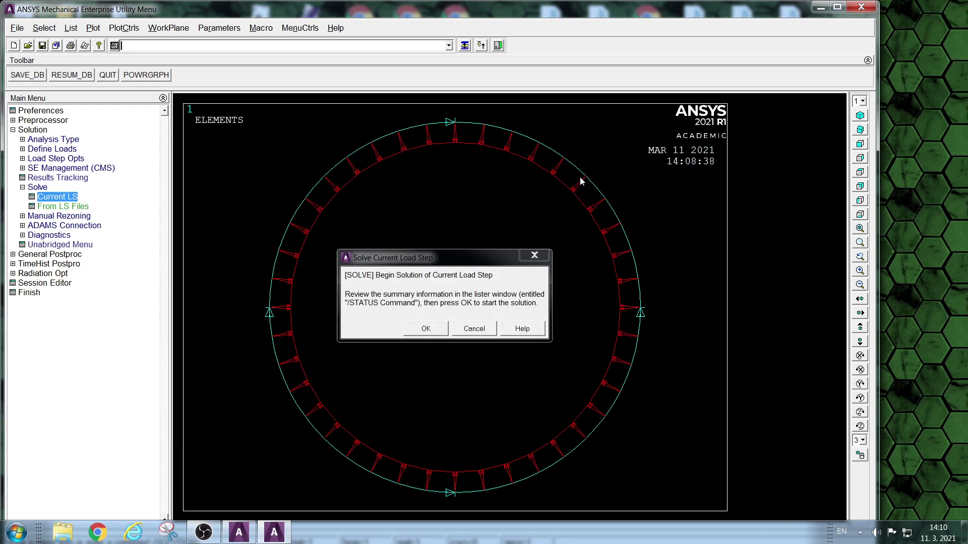
click(424, 329)
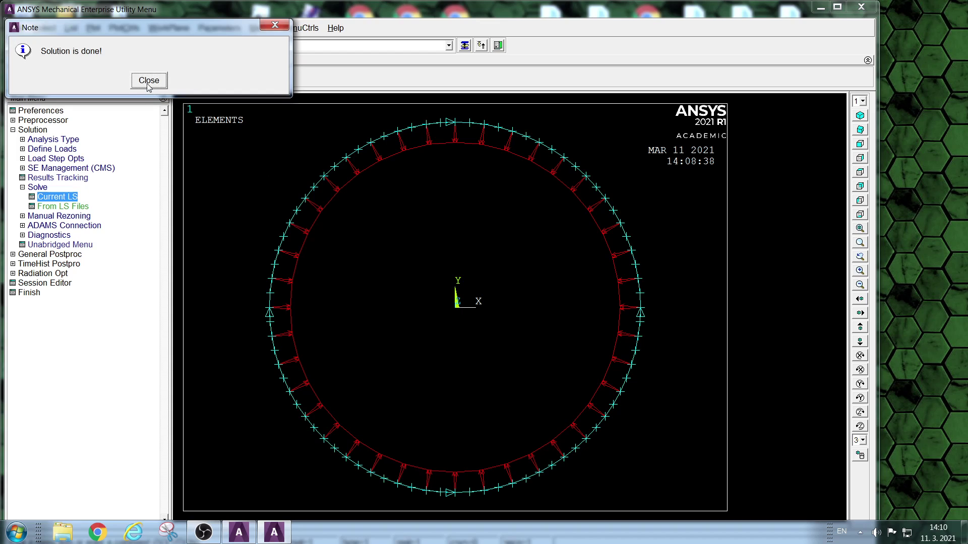
click(149, 81)
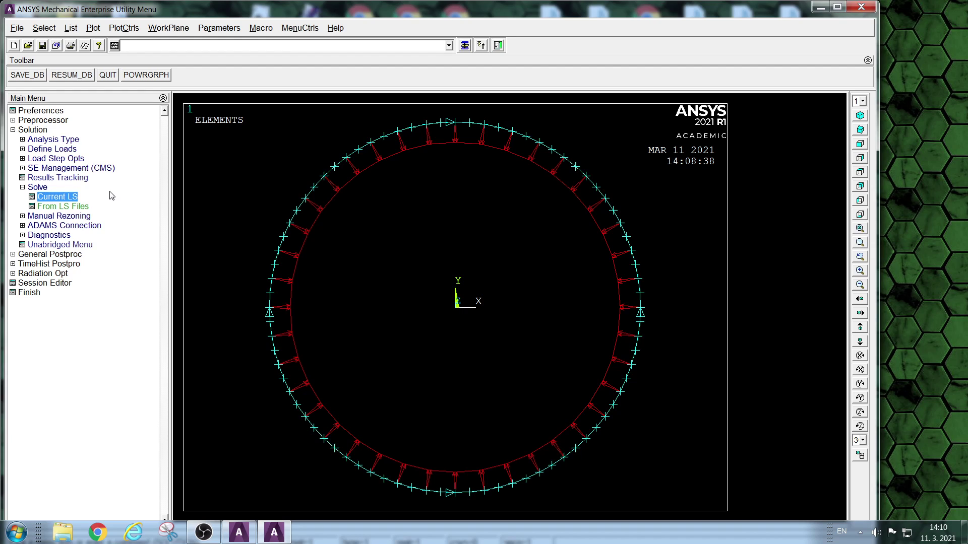
click(16, 295)
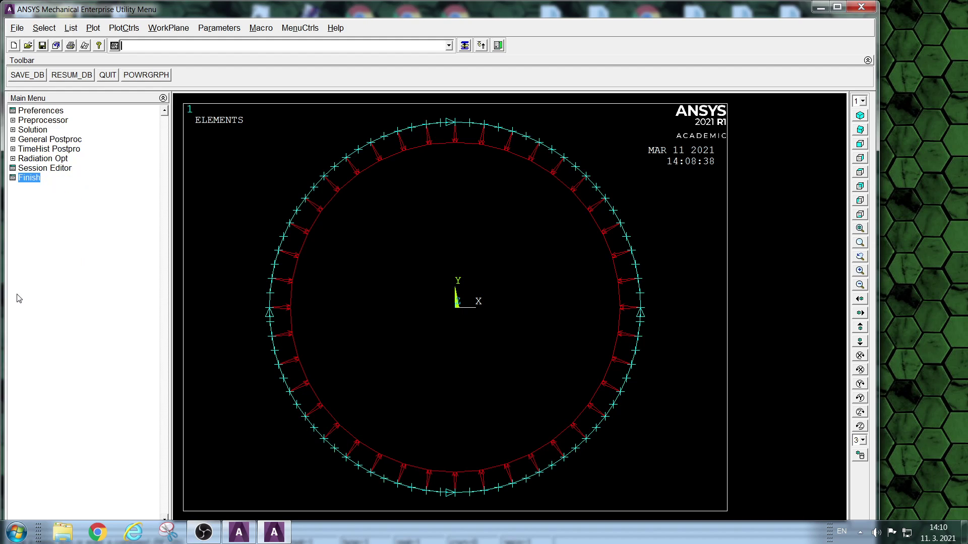
Step: Start a new solution with the analysis type set to Eigen Buckling
click(41, 130)
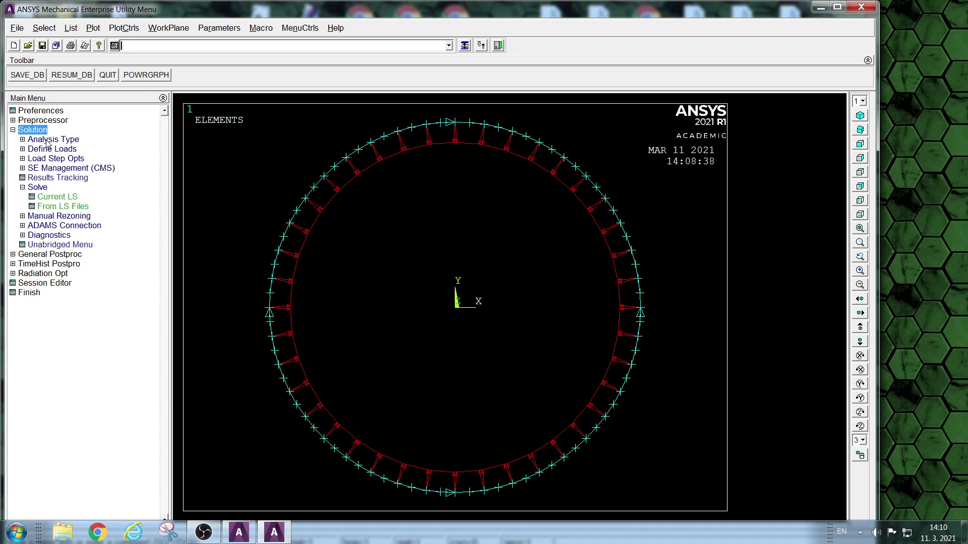
click(48, 140)
click(52, 149)
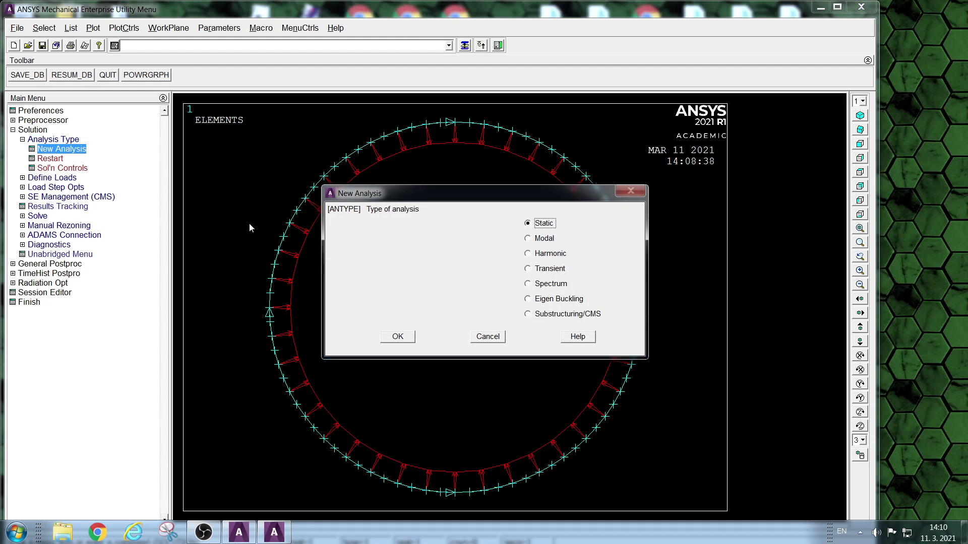
click(527, 299)
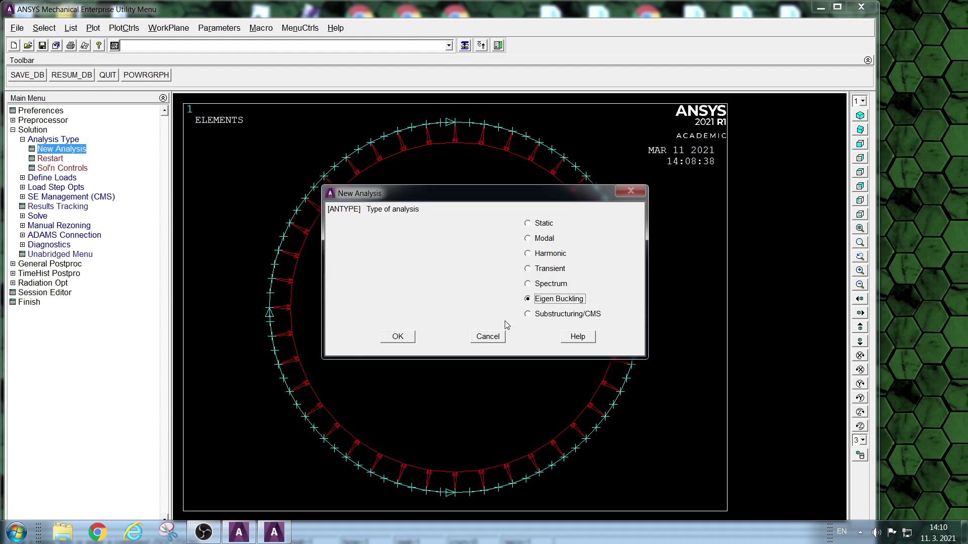
click(399, 335)
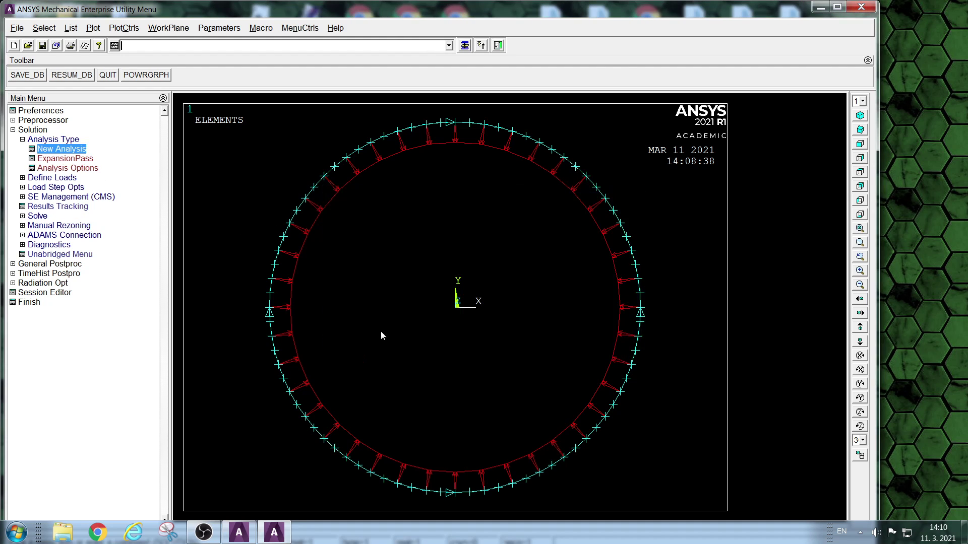
Step: Set the eigenvalue buckling options to extract 1 mode with the Block Lanczos method
click(58, 169)
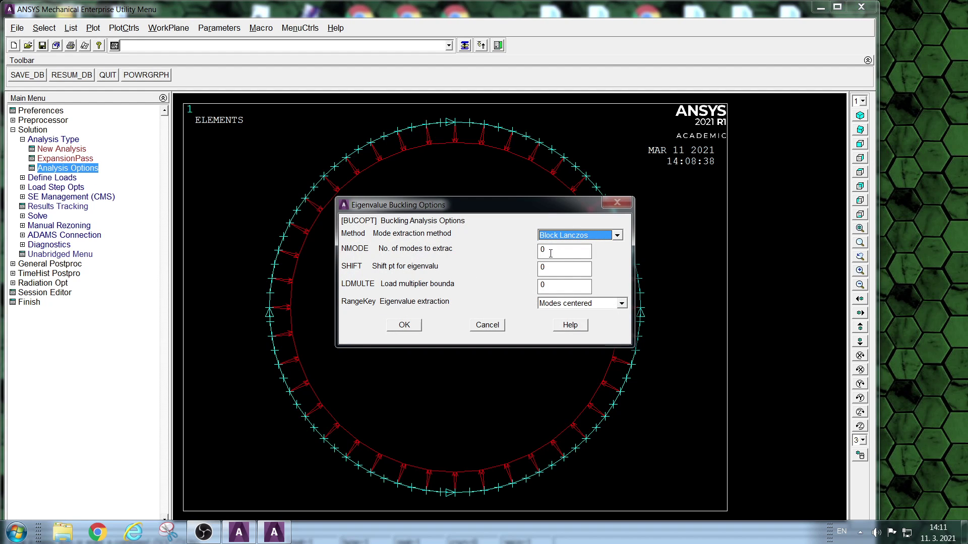
drag(549, 250, 532, 251)
text(1)
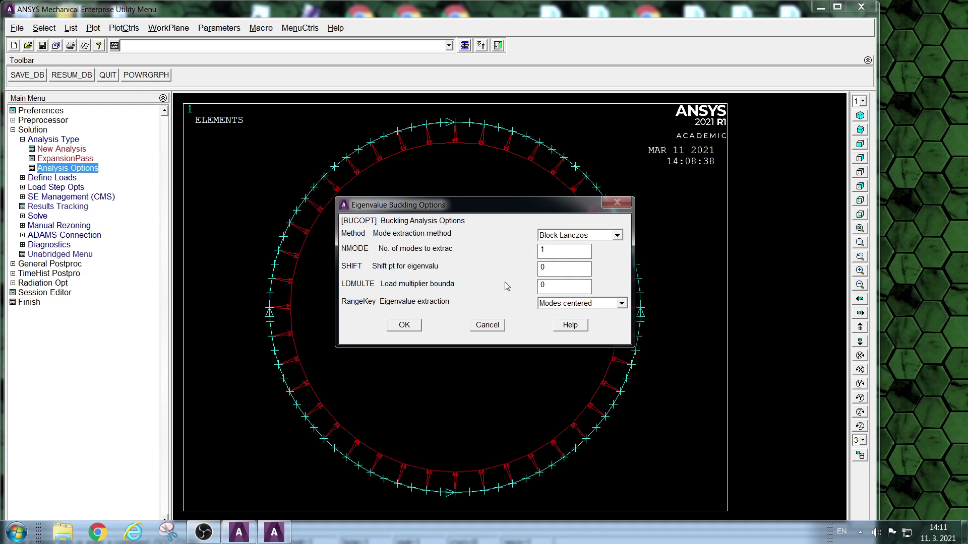
click(404, 325)
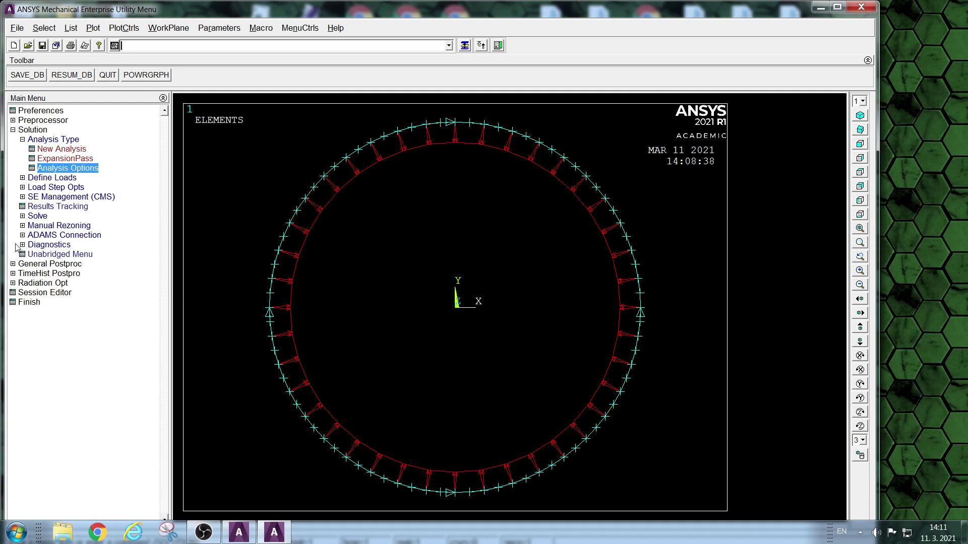
Step: Solve the current load step of the buckling analysis and finish the solution processor
click(36, 216)
click(59, 197)
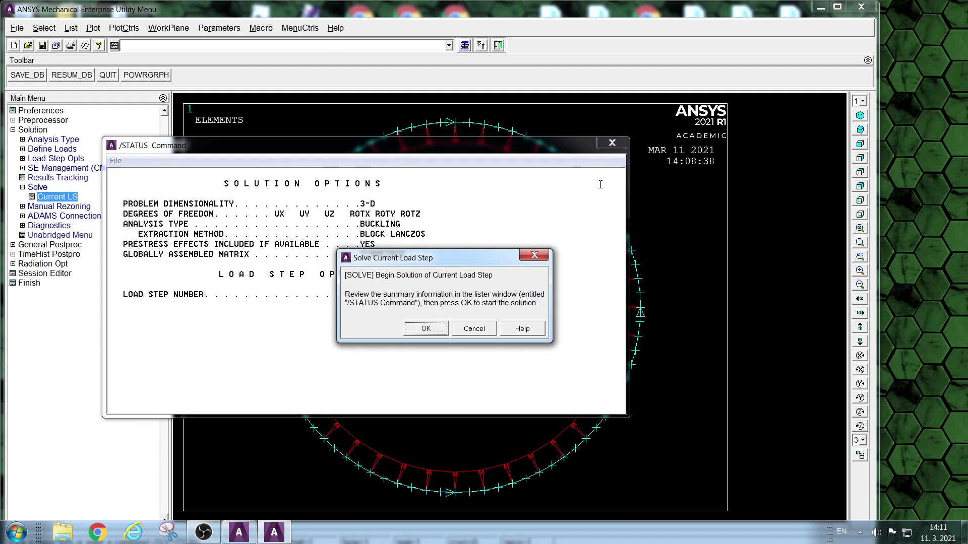
click(611, 144)
click(430, 332)
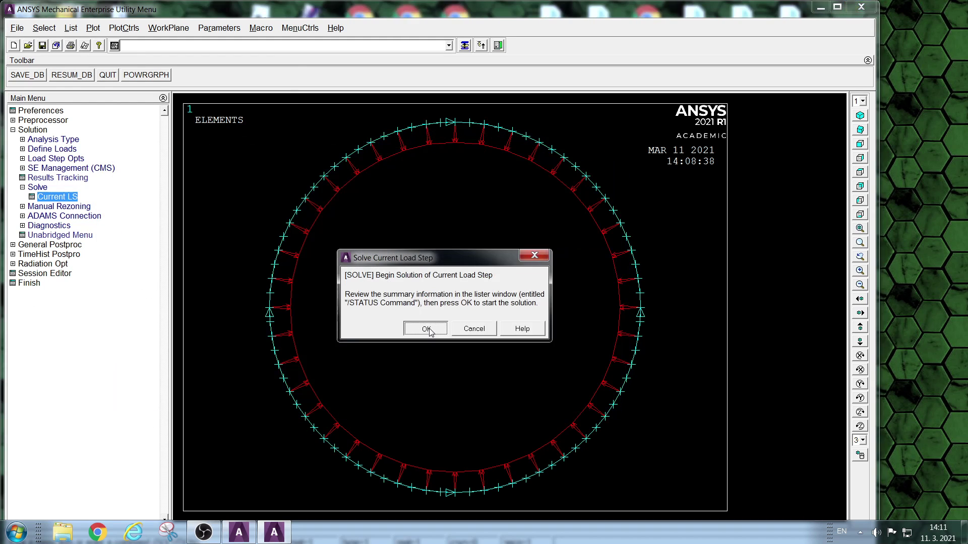
click(148, 80)
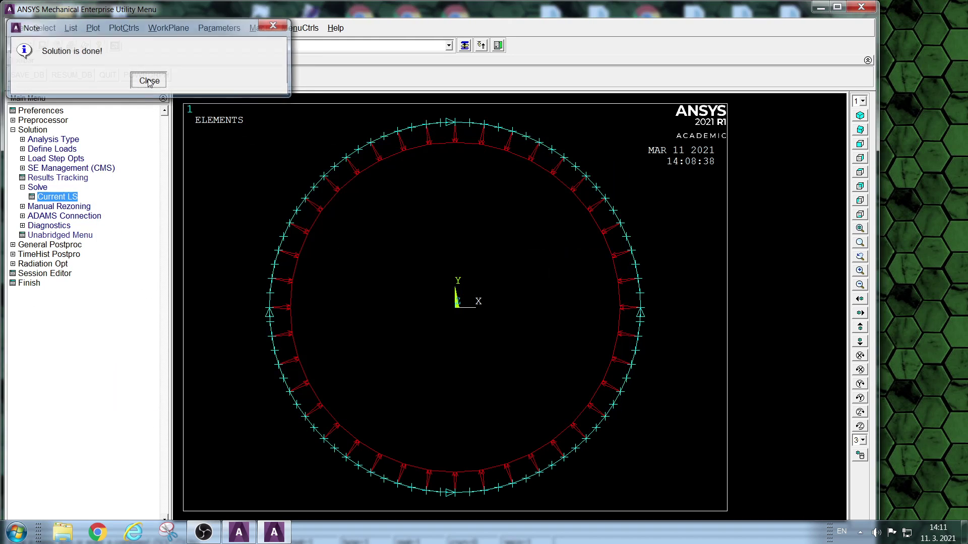
click(29, 284)
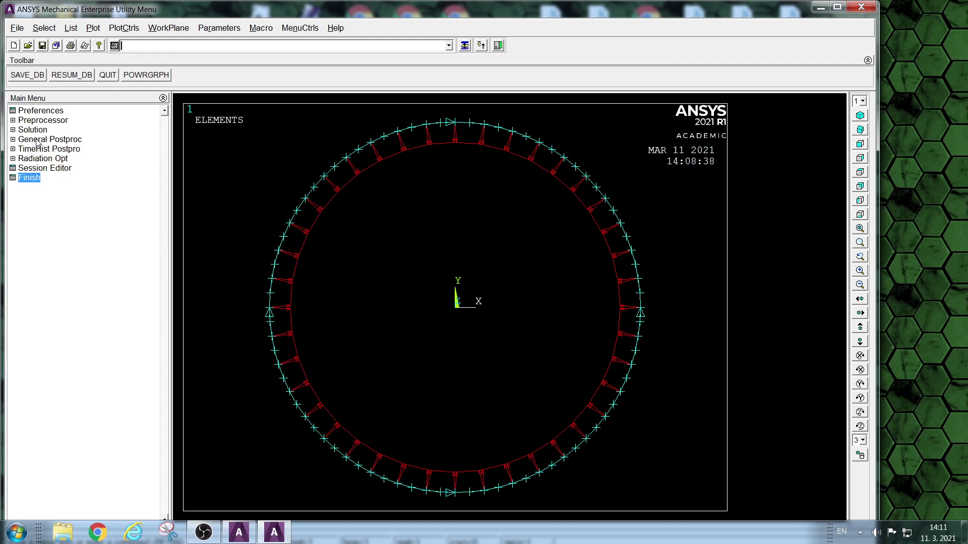
Step: Review the results summary in the general postprocessor for the buckling load factor, and close the listing
click(37, 141)
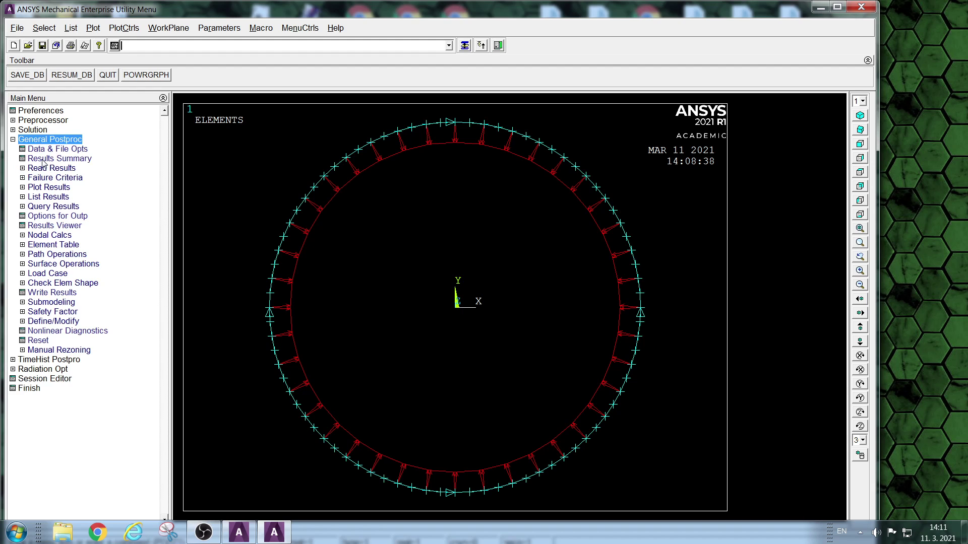
click(43, 159)
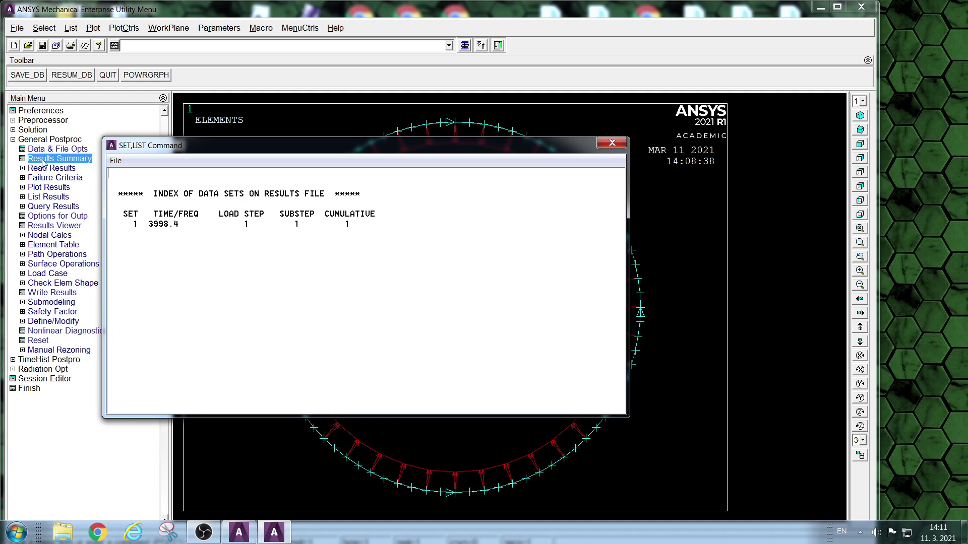
click(611, 144)
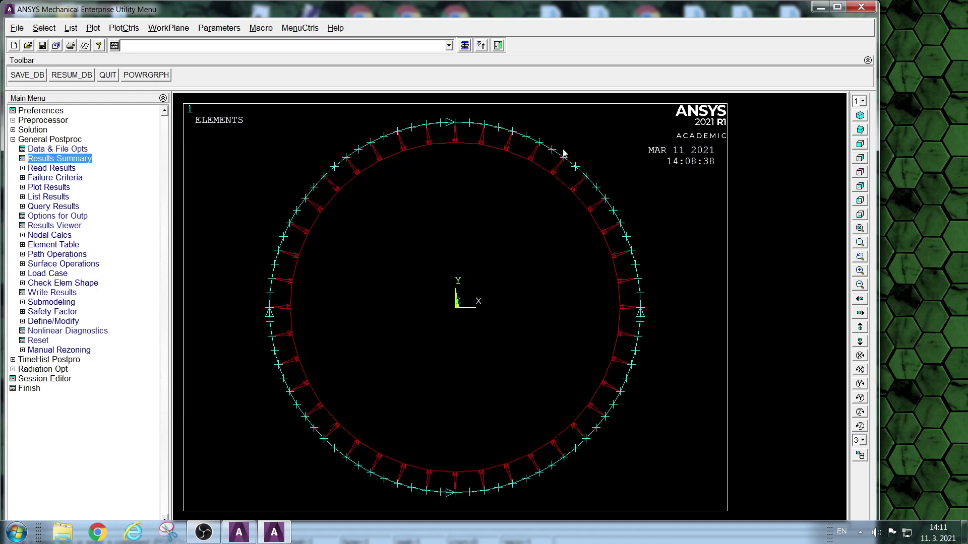
Step: Plot the nodal displacement vector sum as contours, showing the deformed shape with the undeformed model
click(54, 189)
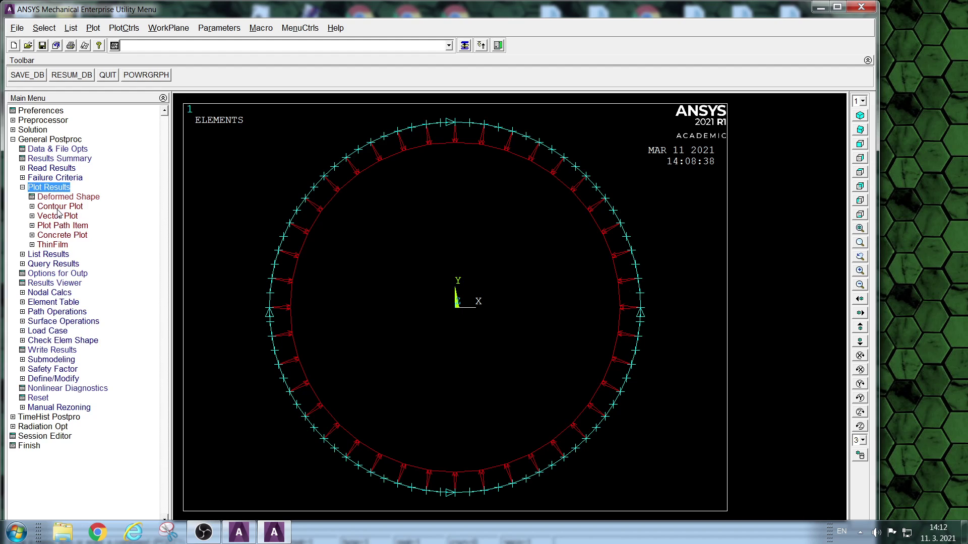
click(59, 207)
click(65, 216)
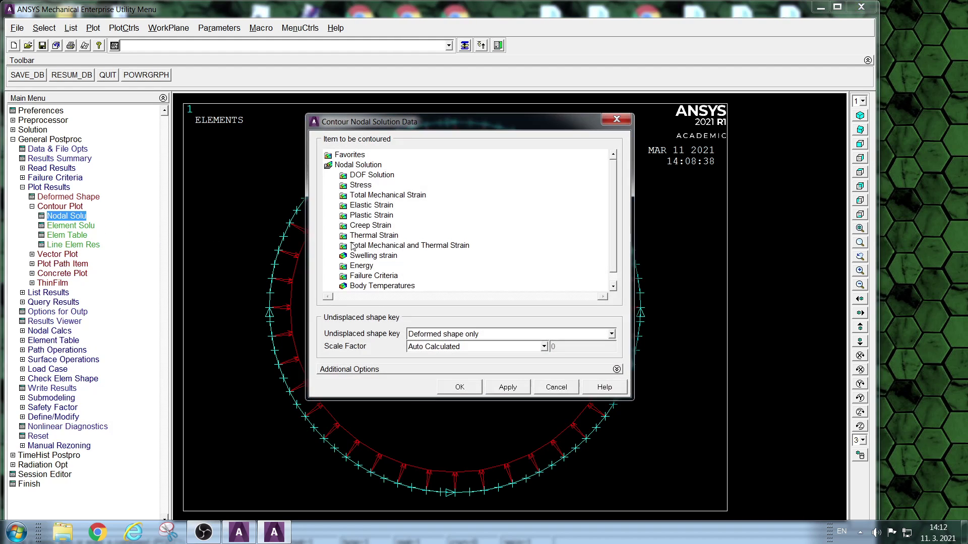
click(372, 175)
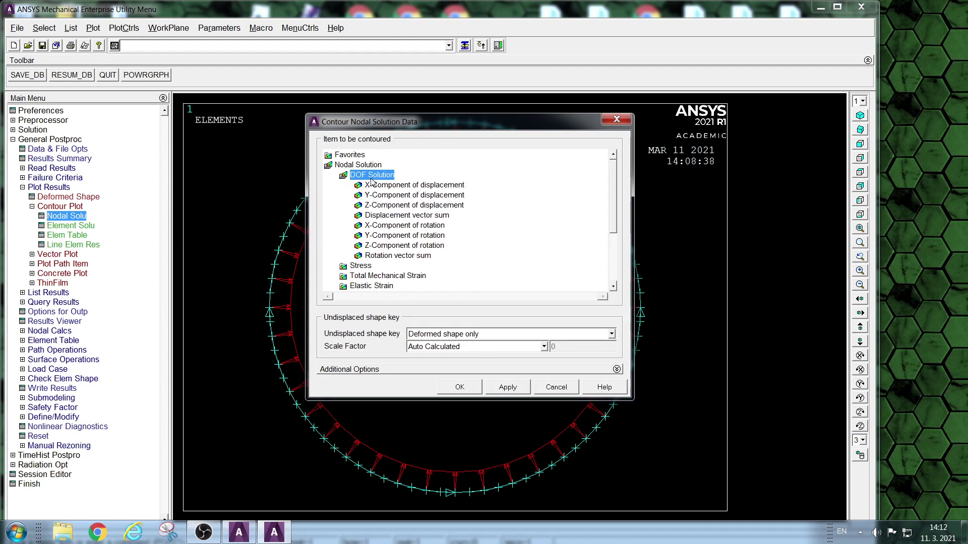
click(394, 216)
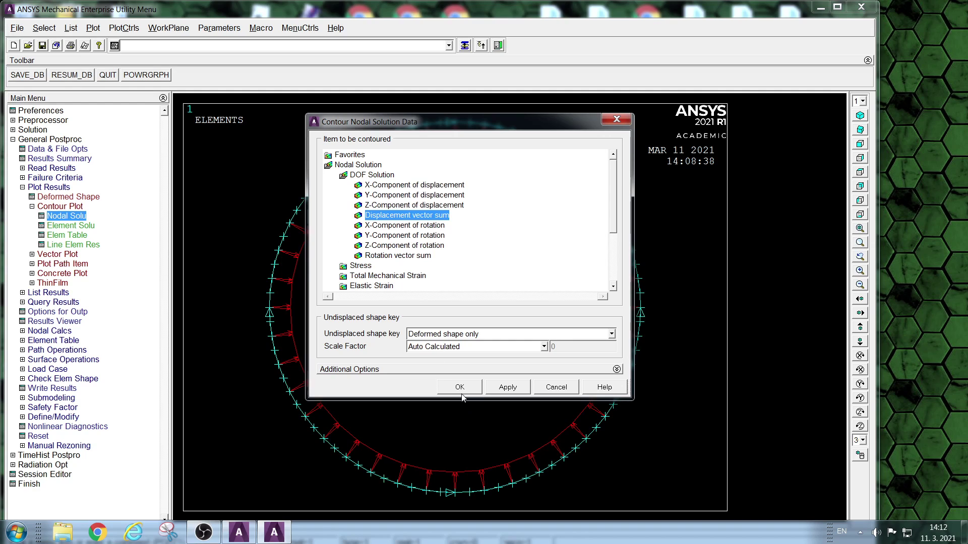
click(612, 334)
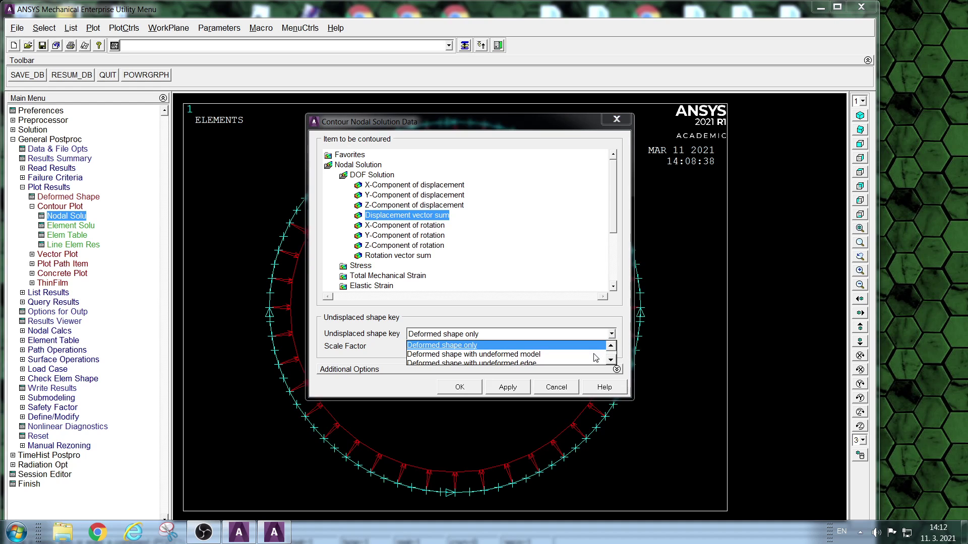
click(525, 355)
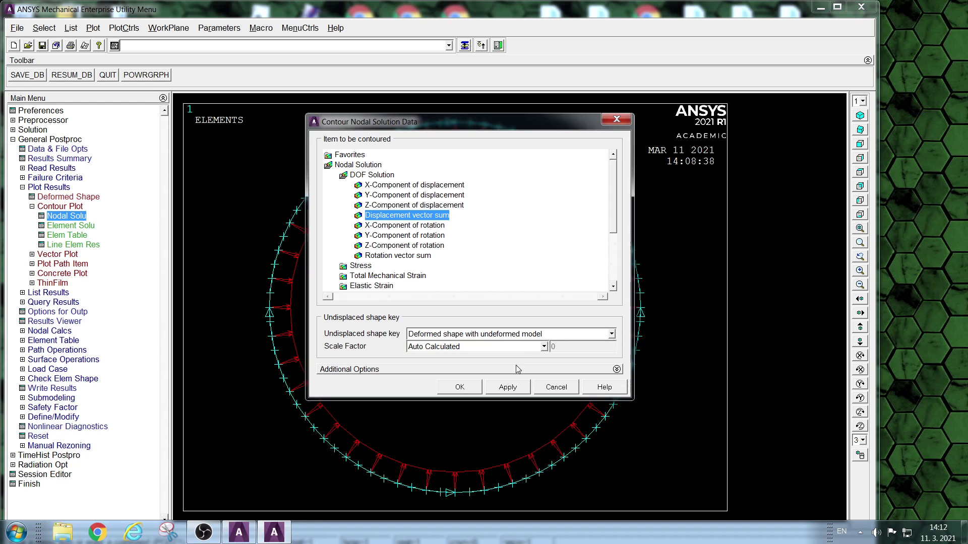
click(469, 388)
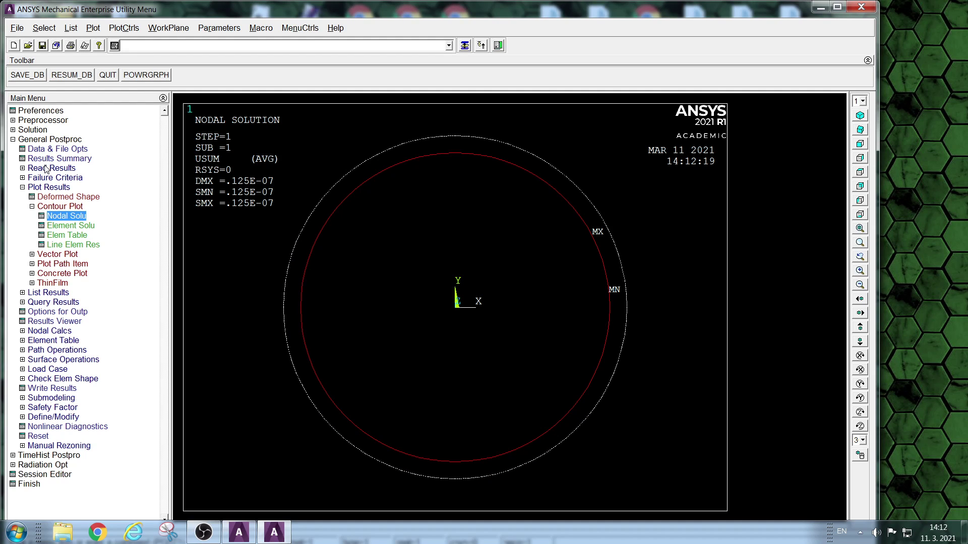
Step: Read the first result set, replot the displacement contours to show the buckling mode, and finish postprocessing
click(49, 169)
click(49, 179)
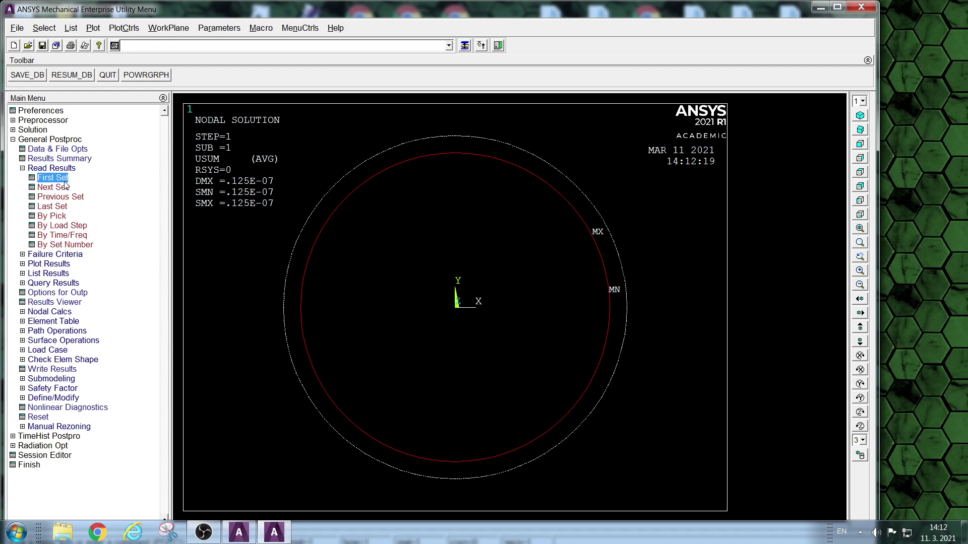
click(93, 28)
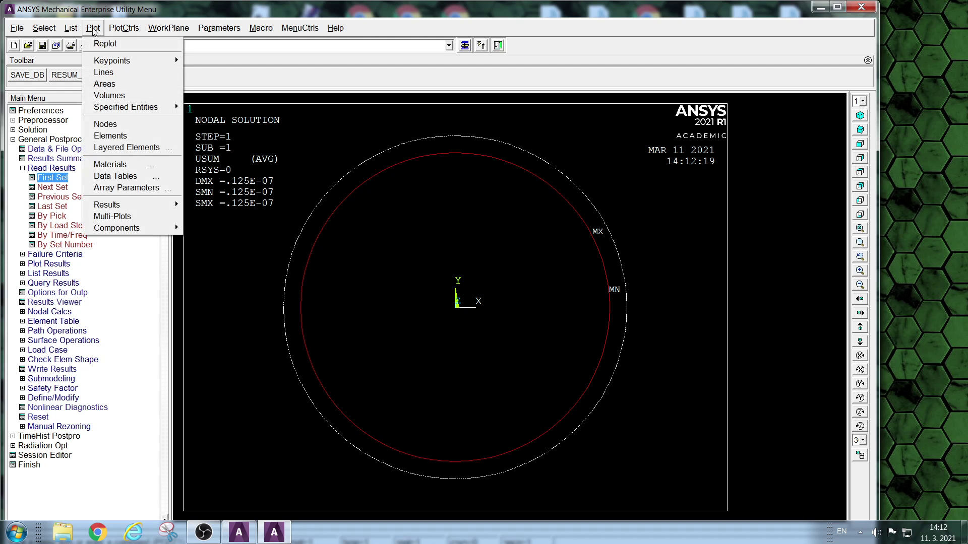
click(105, 41)
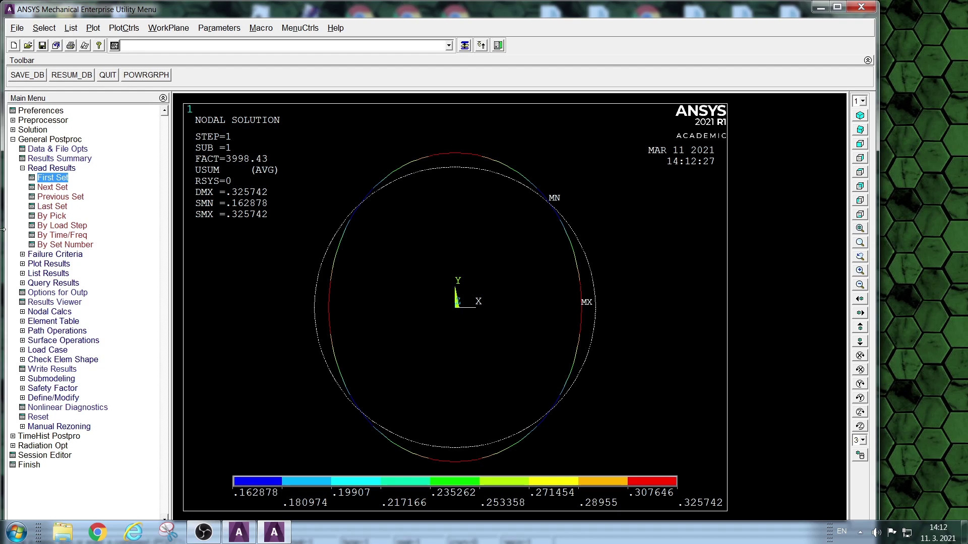
click(18, 466)
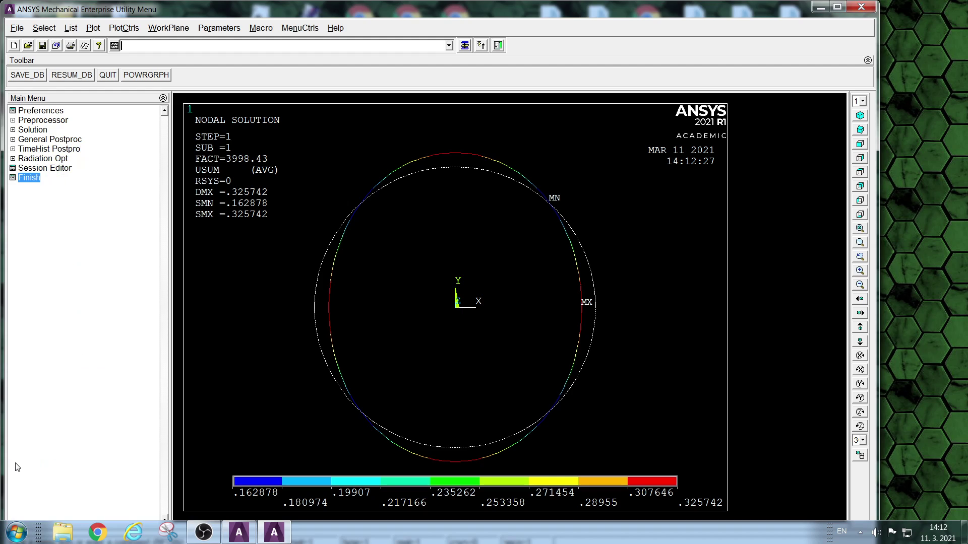
Step: Return to the solution processor and set the new analysis type to Static
click(41, 131)
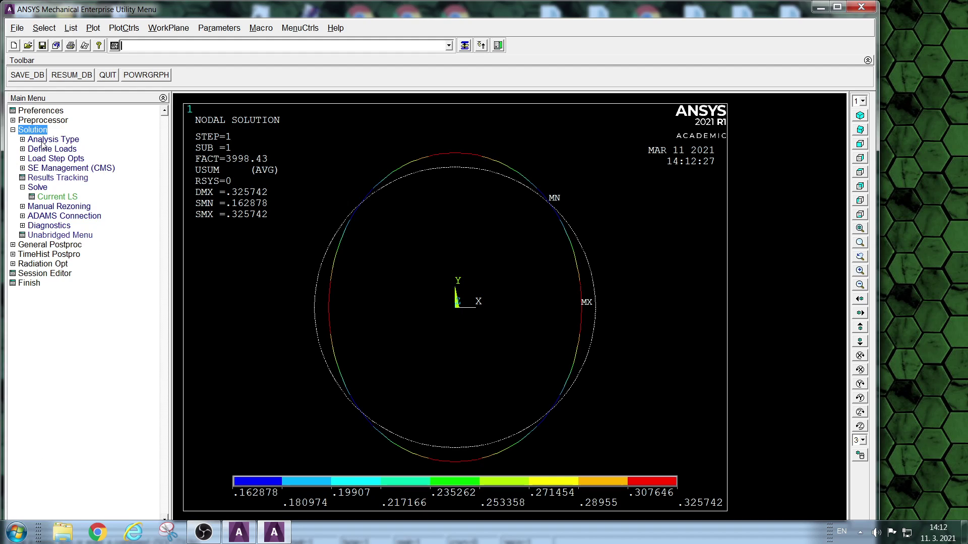
click(43, 142)
click(51, 149)
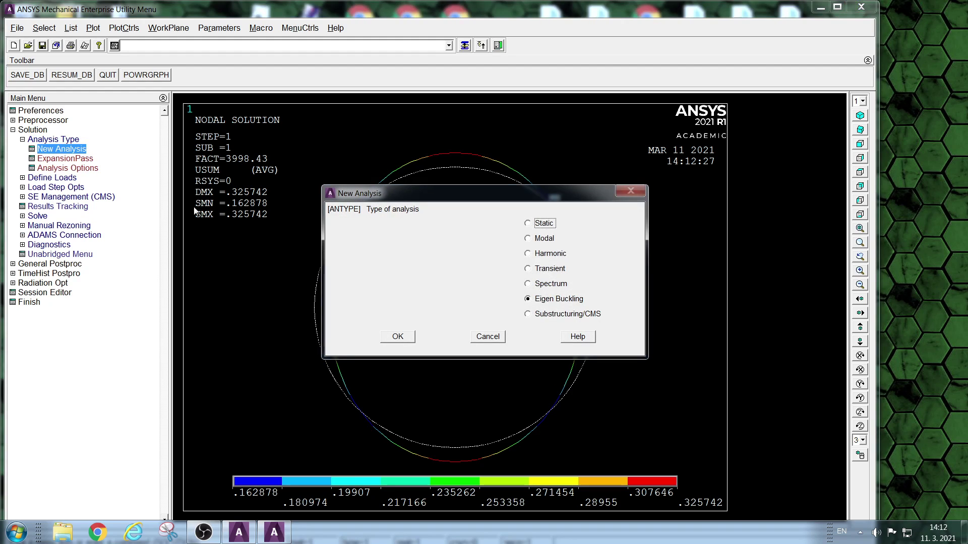
click(527, 223)
click(399, 336)
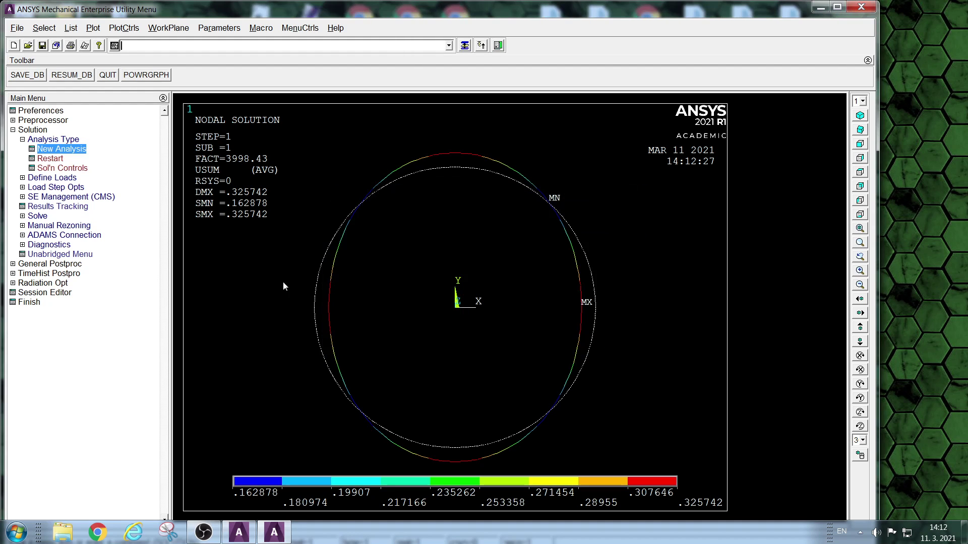
Step: In the solution controls, choose Large Displacement Static and set the time at end of loadstep to 1
click(77, 169)
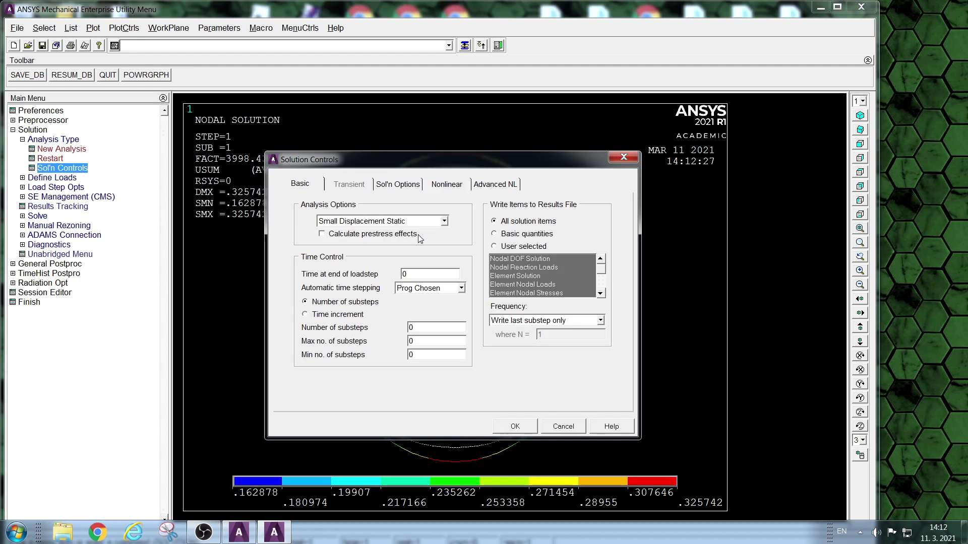
click(443, 221)
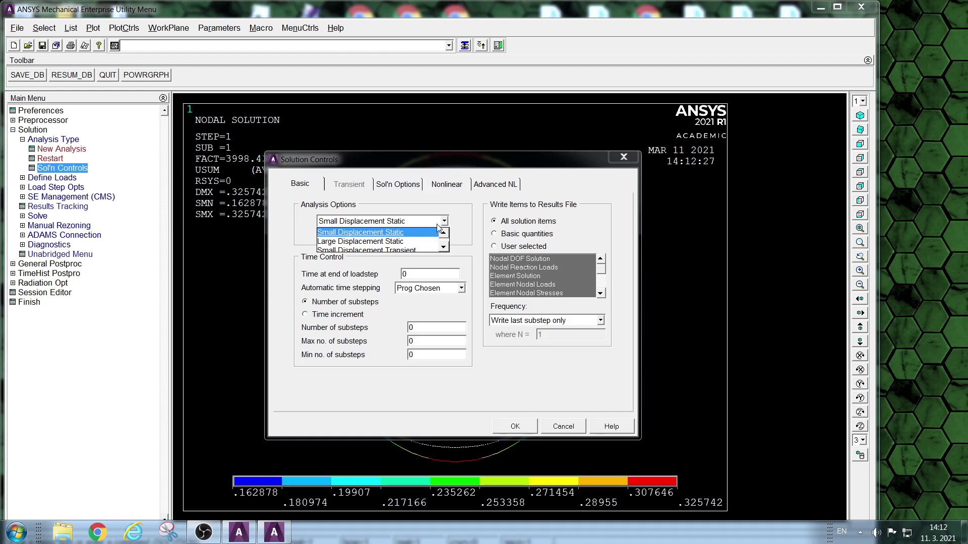
click(391, 242)
double_click(410, 274)
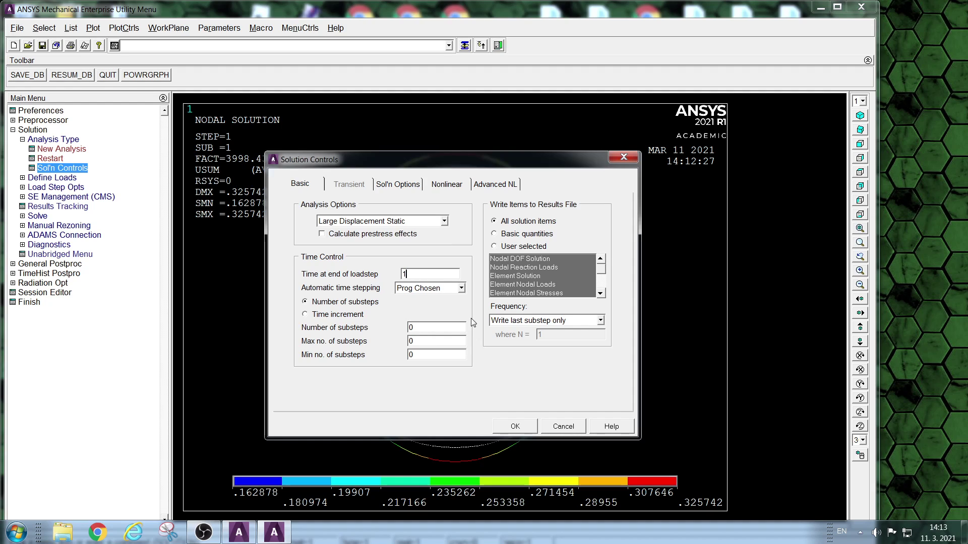
Step: Turn automatic time stepping off and set the number of substeps to 150
click(462, 289)
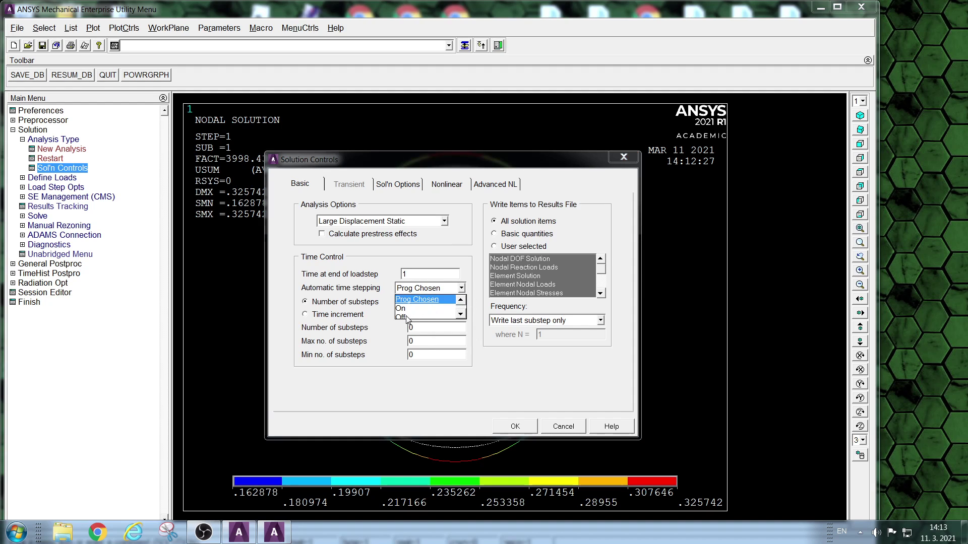
click(427, 316)
drag(421, 329, 405, 330)
text(1)
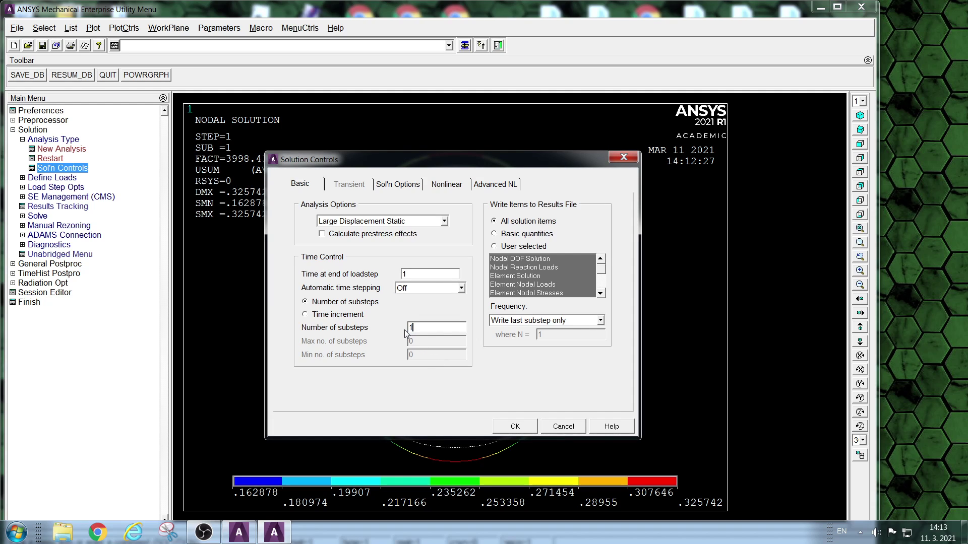
text(50)
Step: Set the results file frequency to write every substep, and accept the solution controls
click(601, 321)
click(600, 335)
click(600, 335)
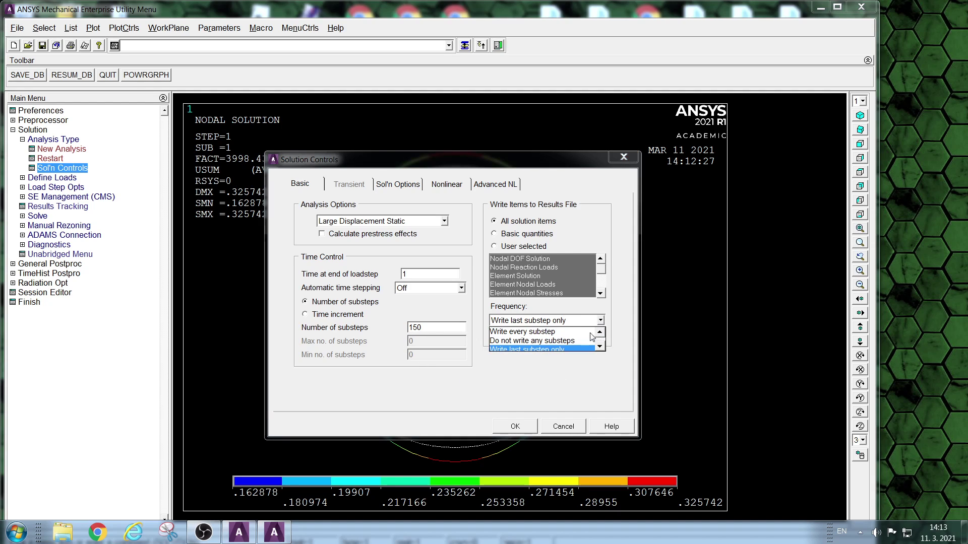
click(554, 332)
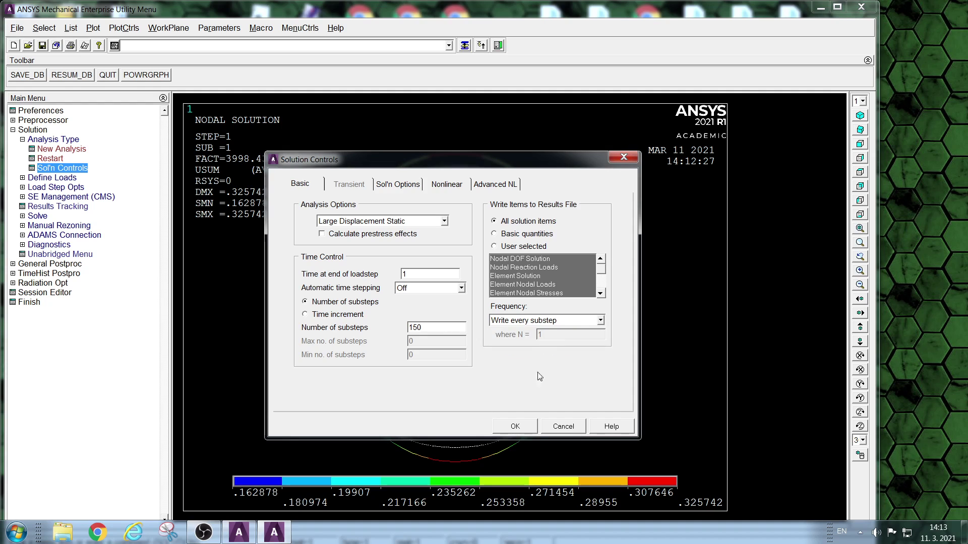
click(519, 426)
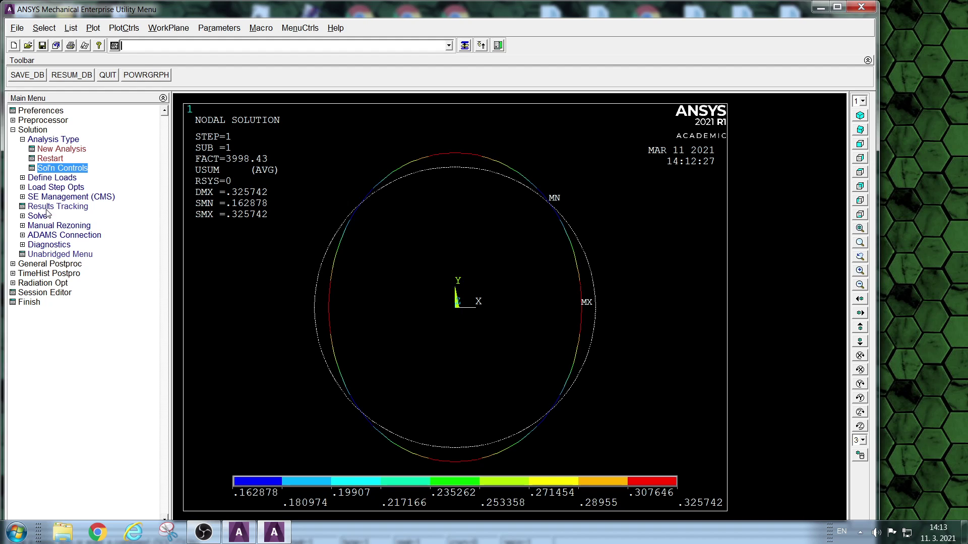
Step: Apply a pressure of -5000 with load key 2 to all beam elements, and plot the elements
click(51, 179)
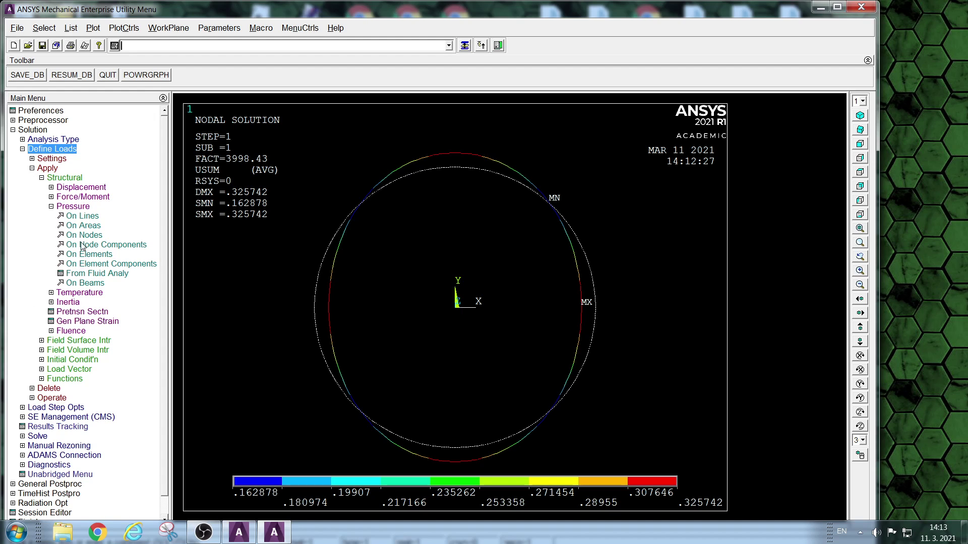
click(84, 284)
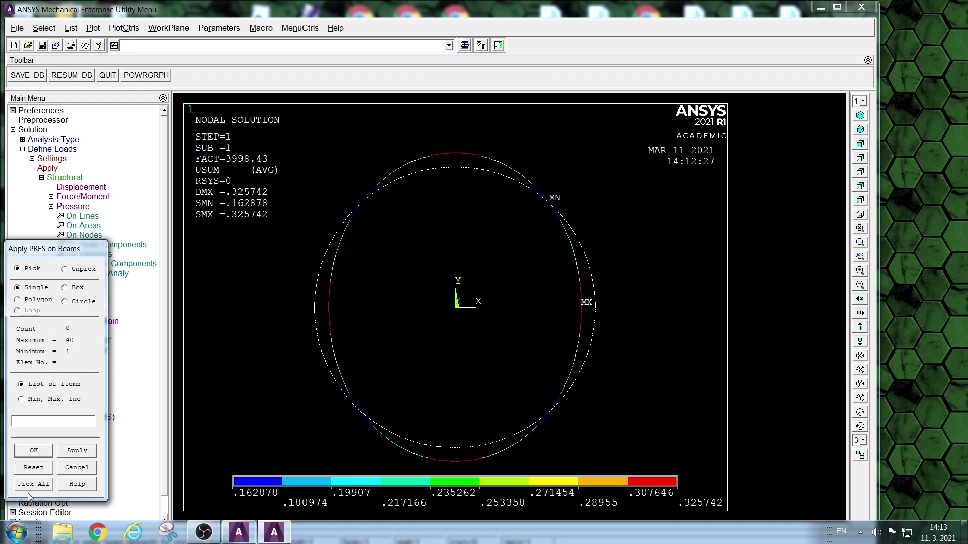
click(33, 484)
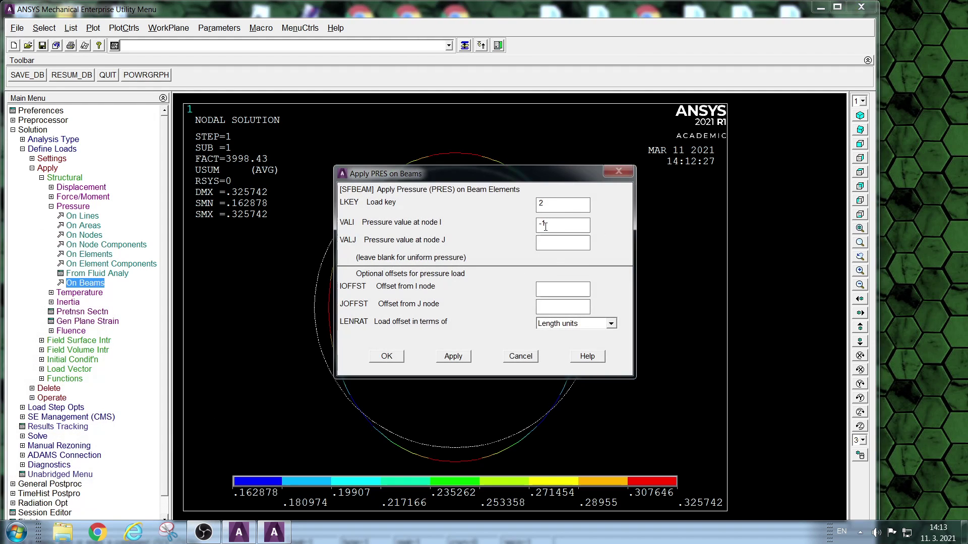
drag(545, 225, 543, 227)
text(5000)
click(390, 355)
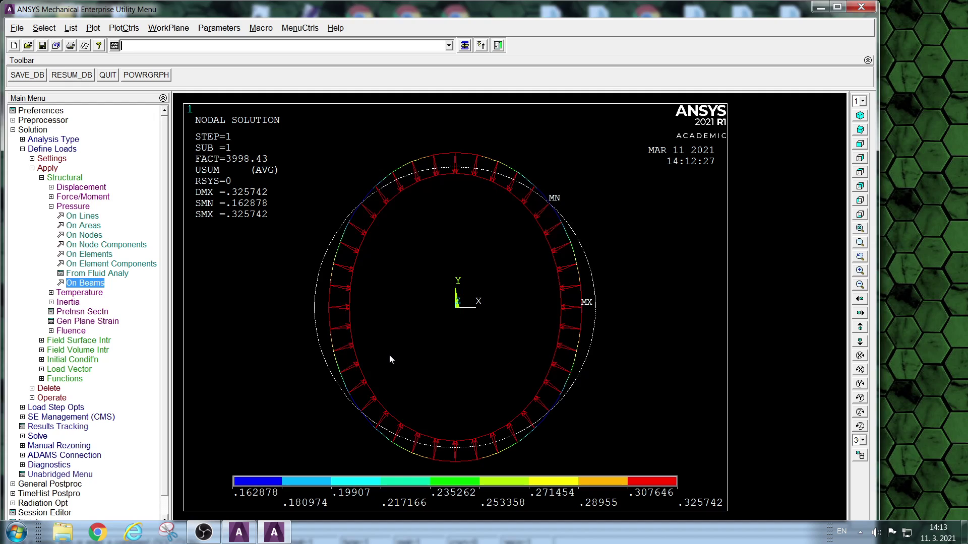
click(92, 28)
click(99, 137)
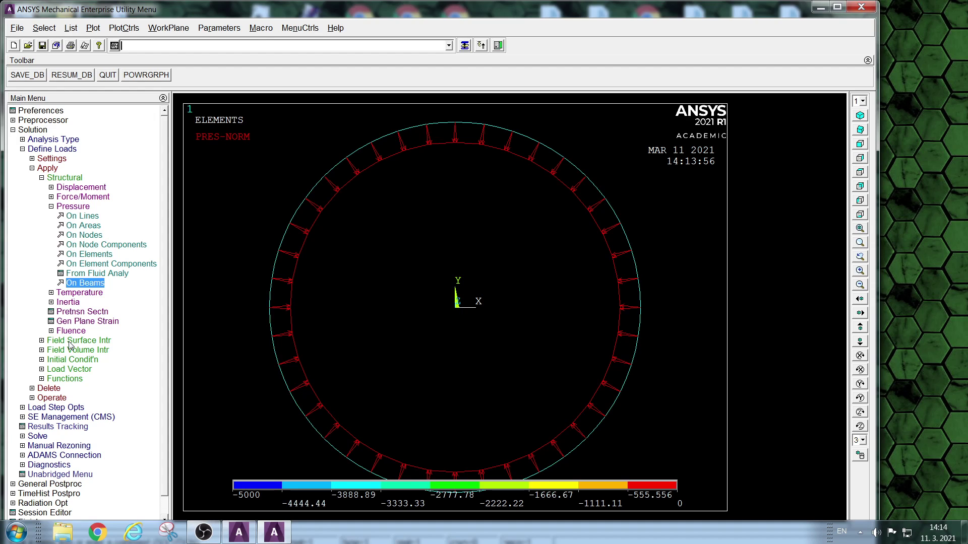
Step: Apply a constant FX force of 10 to the node at the ring's leftmost point
click(76, 198)
click(77, 207)
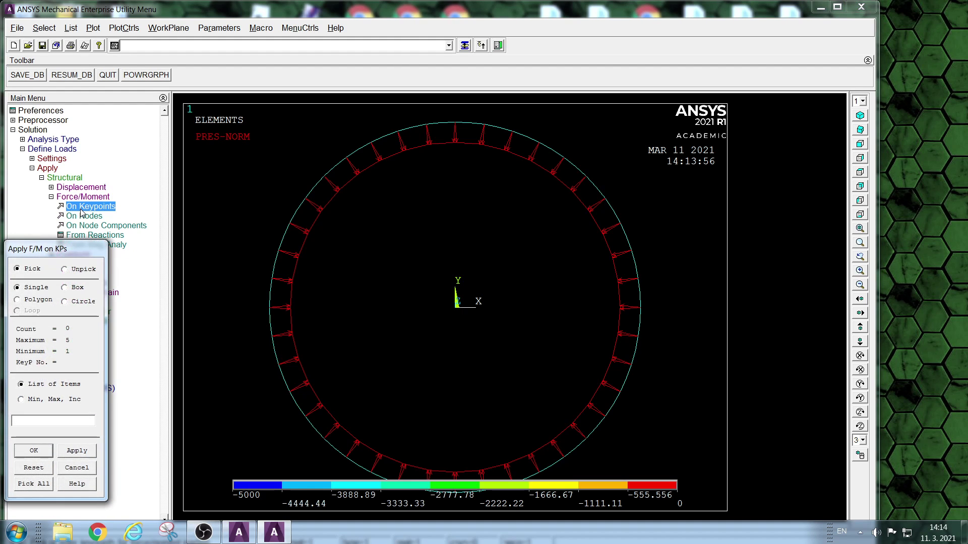
click(76, 468)
click(100, 217)
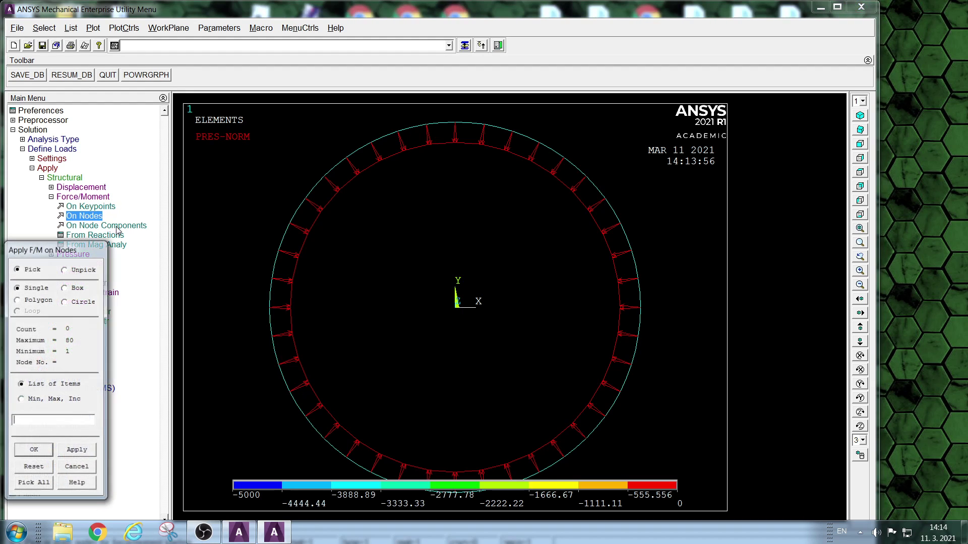
click(269, 307)
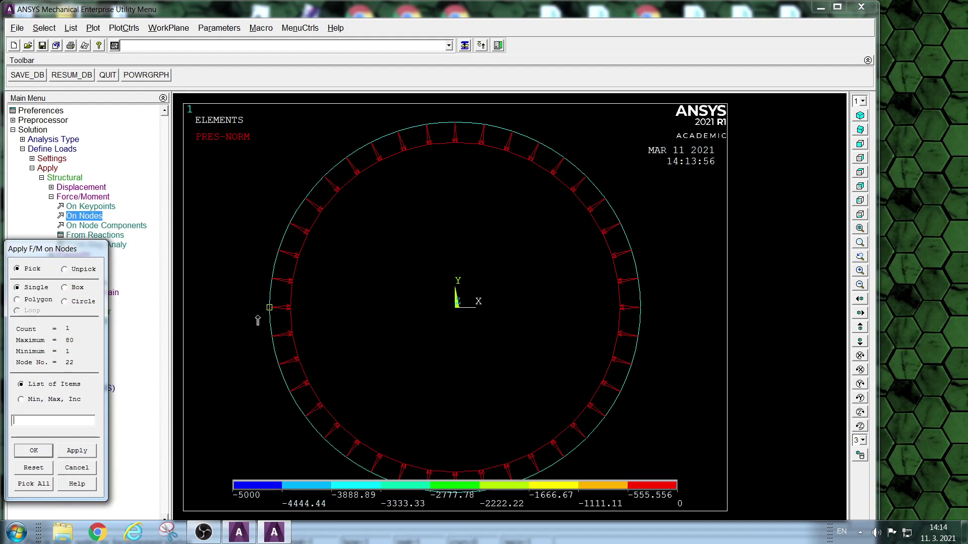
click(34, 451)
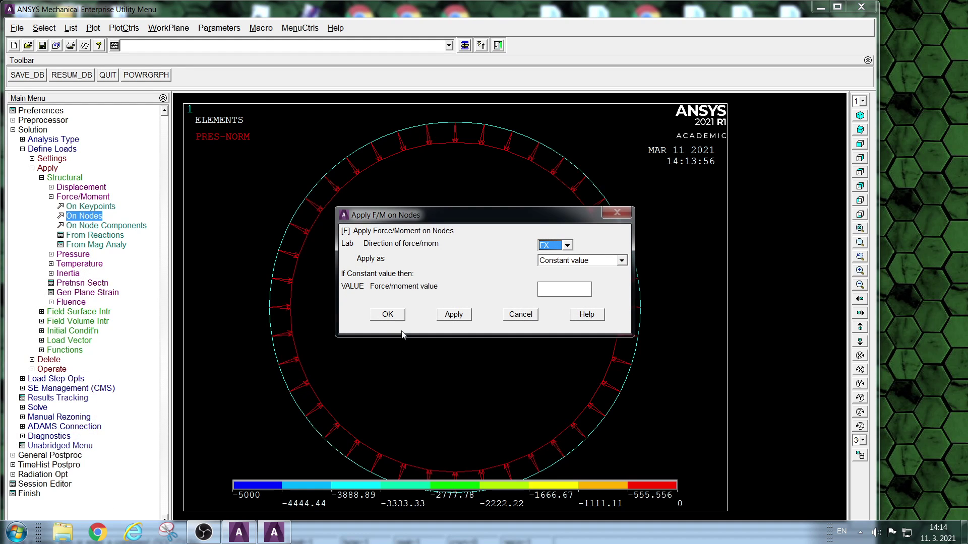
click(547, 292)
text(10)
click(390, 317)
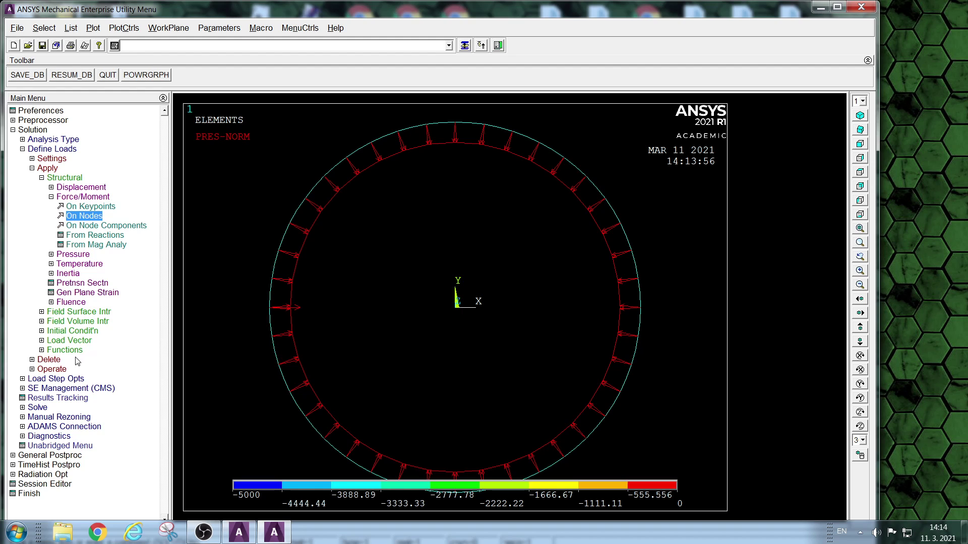
Step: Solve the current load step, dismiss the completion note, and finish the solution processor
click(44, 409)
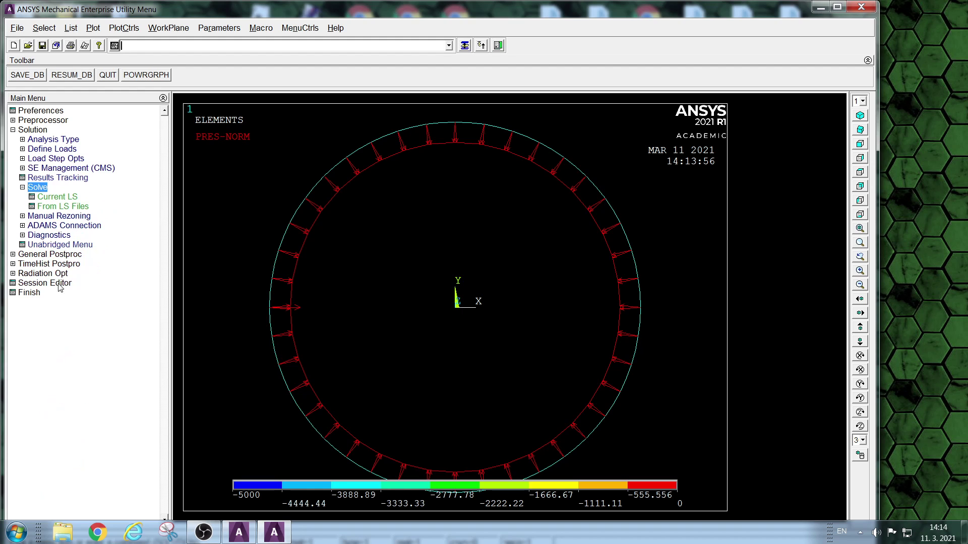
click(65, 196)
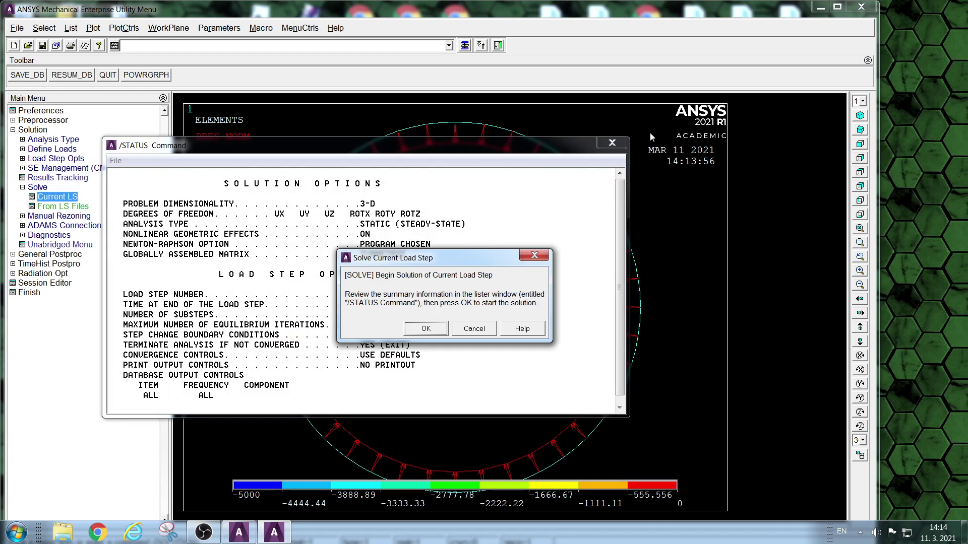
click(612, 143)
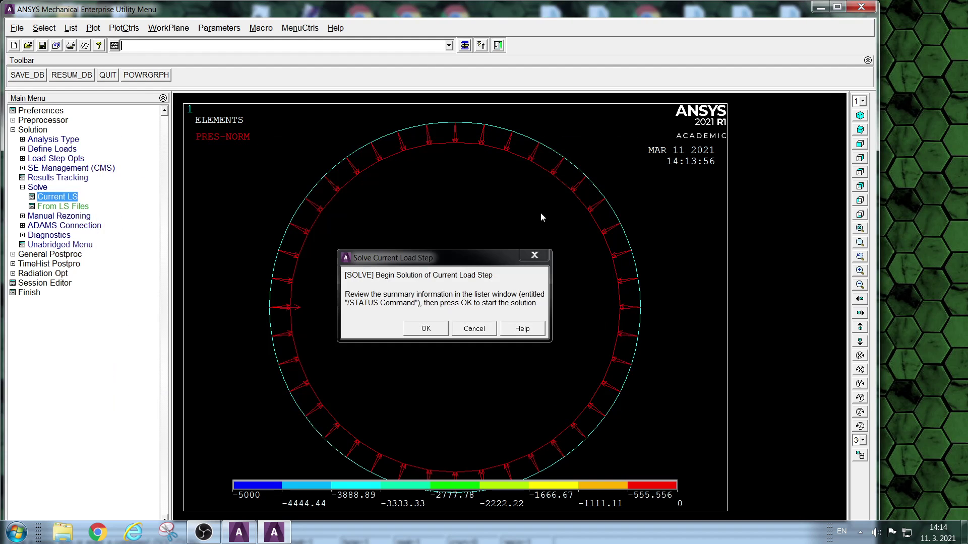
click(426, 329)
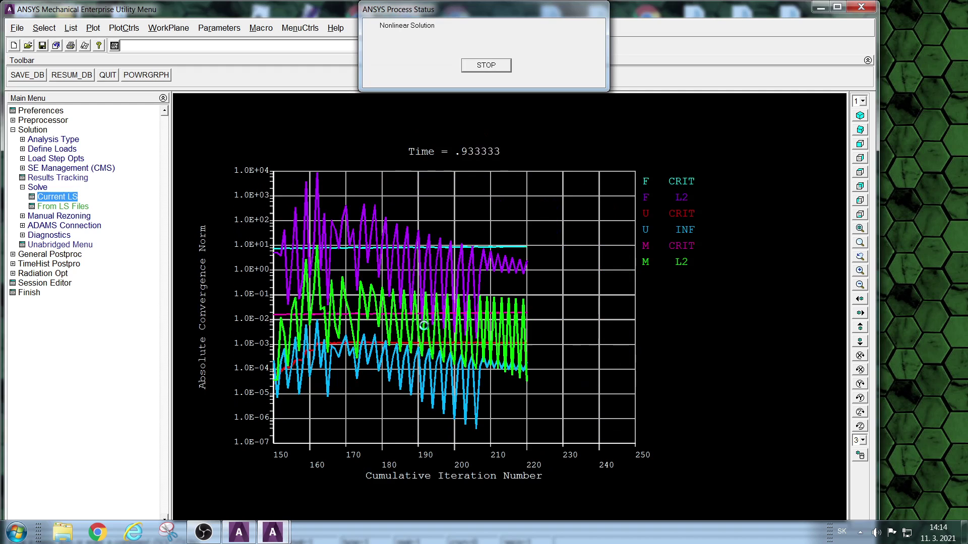
click(148, 82)
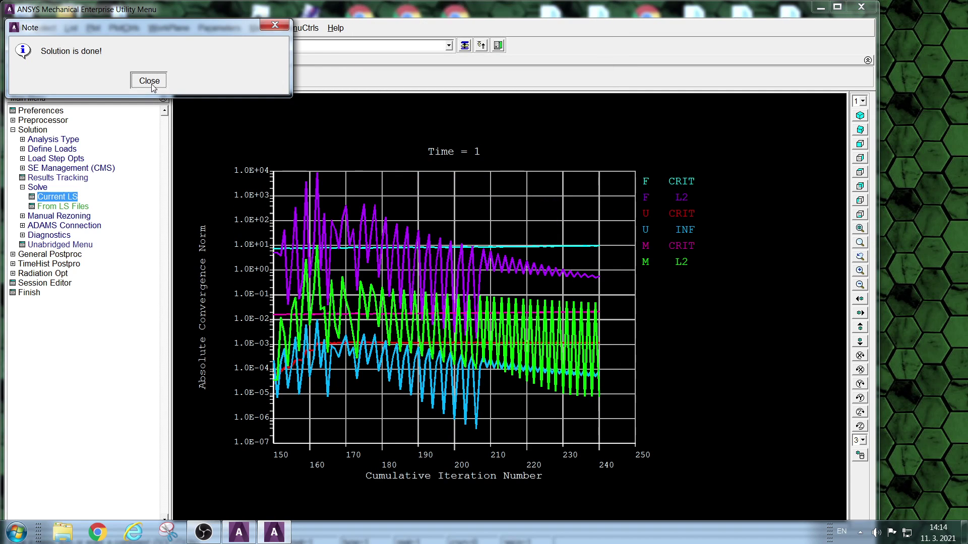
click(29, 293)
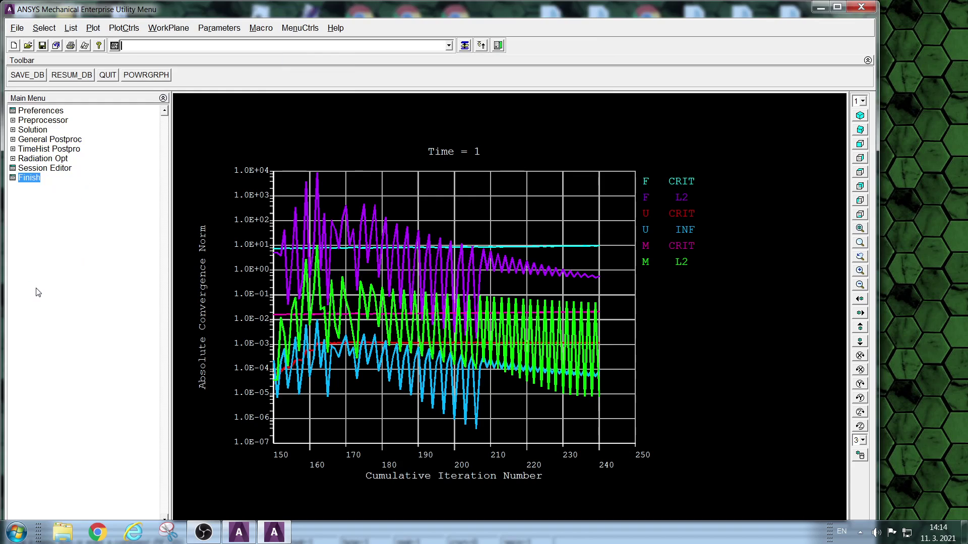
Step: Read the last result set, plot the displacement vector sum contours with the undeformed model, and finish general postprocessing
click(52, 143)
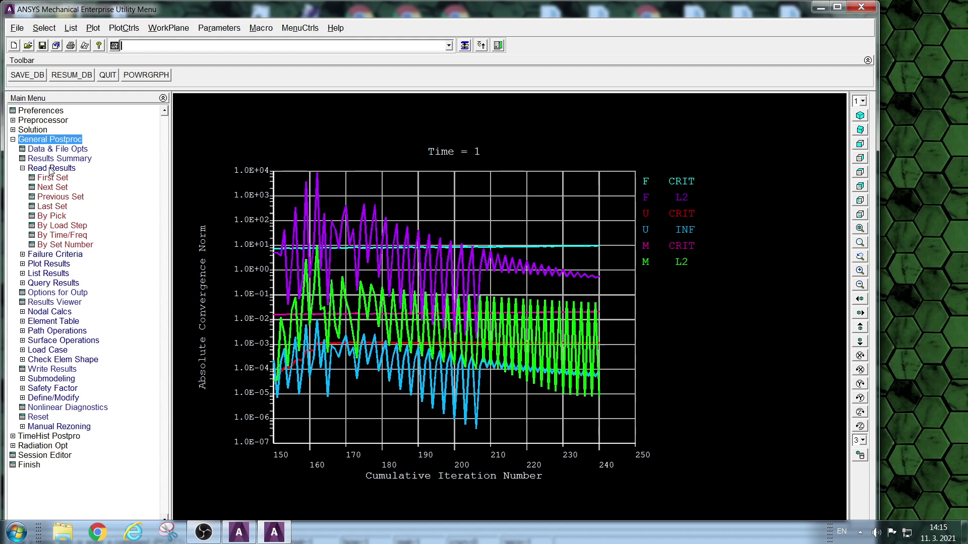
click(51, 169)
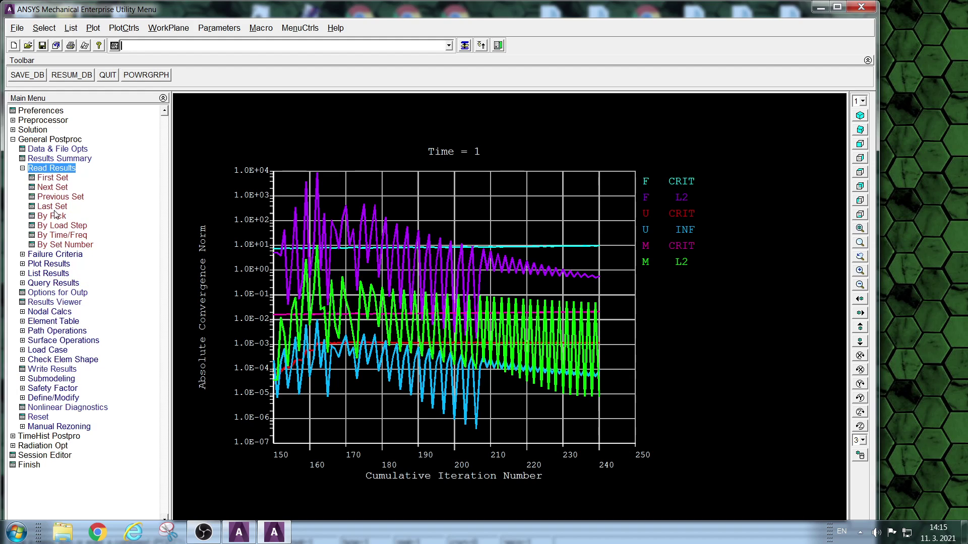
click(53, 207)
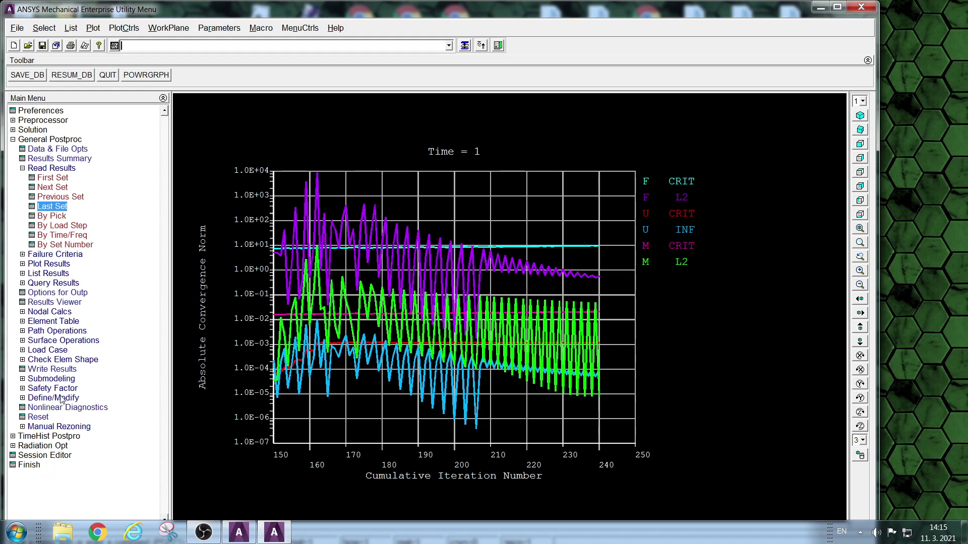
click(50, 264)
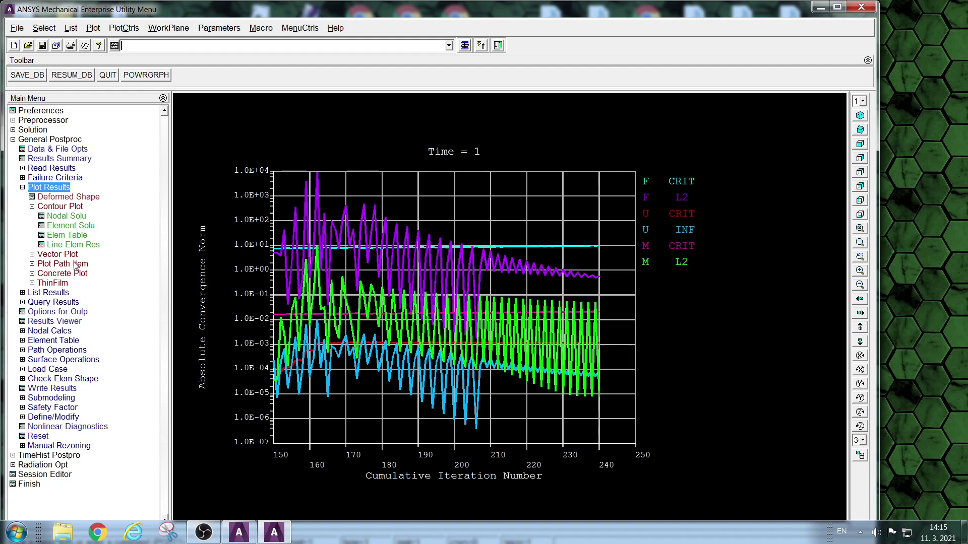
click(84, 218)
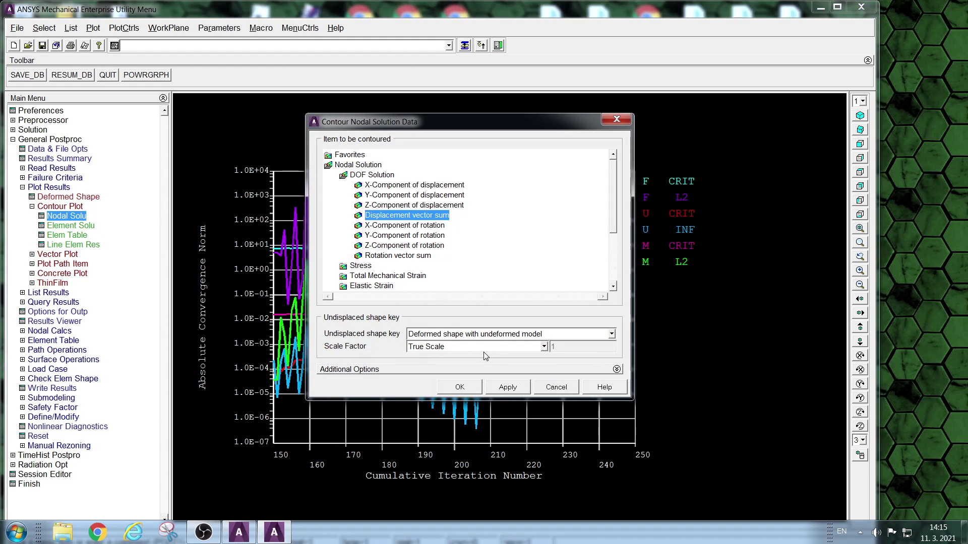
click(457, 388)
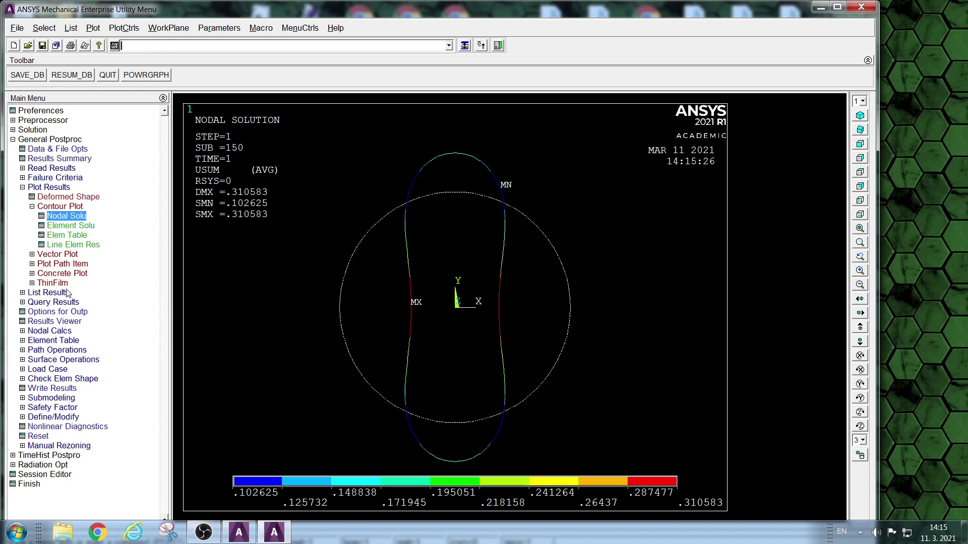
click(29, 485)
Step: Start time-history postprocessing and add a variable for the nodal X-component of displacement
click(49, 149)
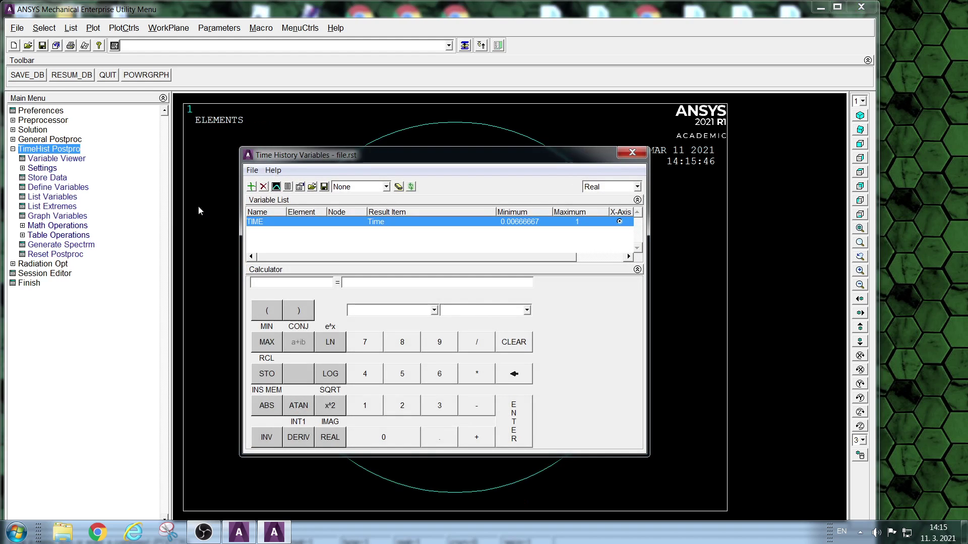
click(251, 187)
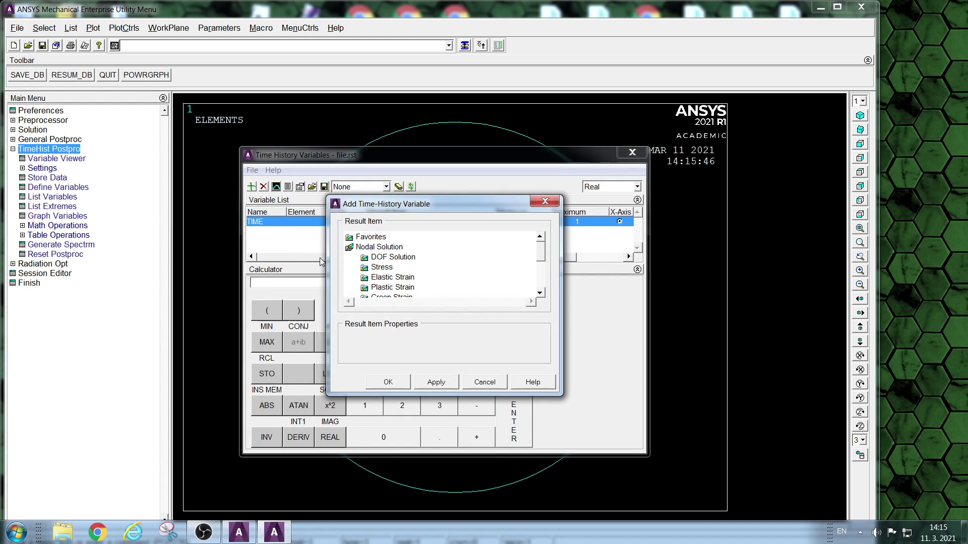
double_click(392, 258)
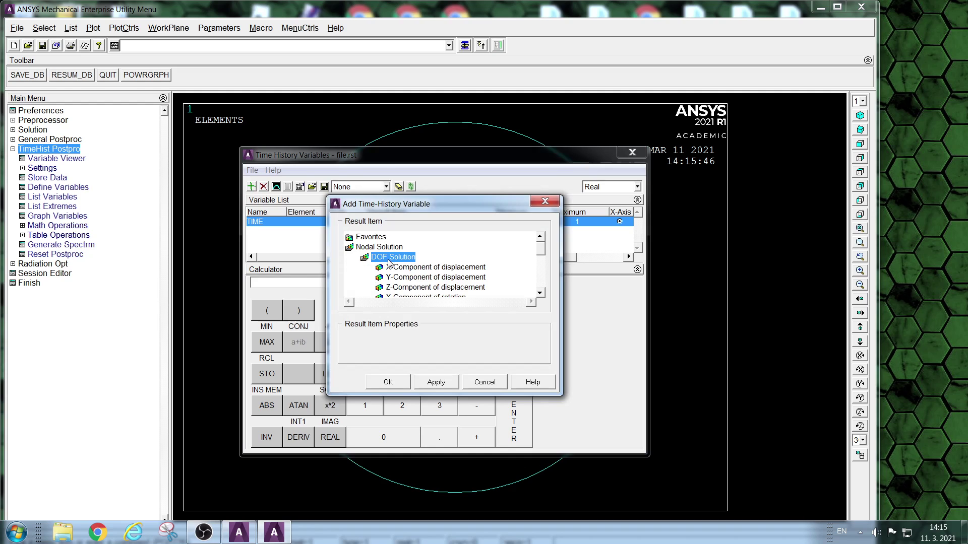
click(399, 271)
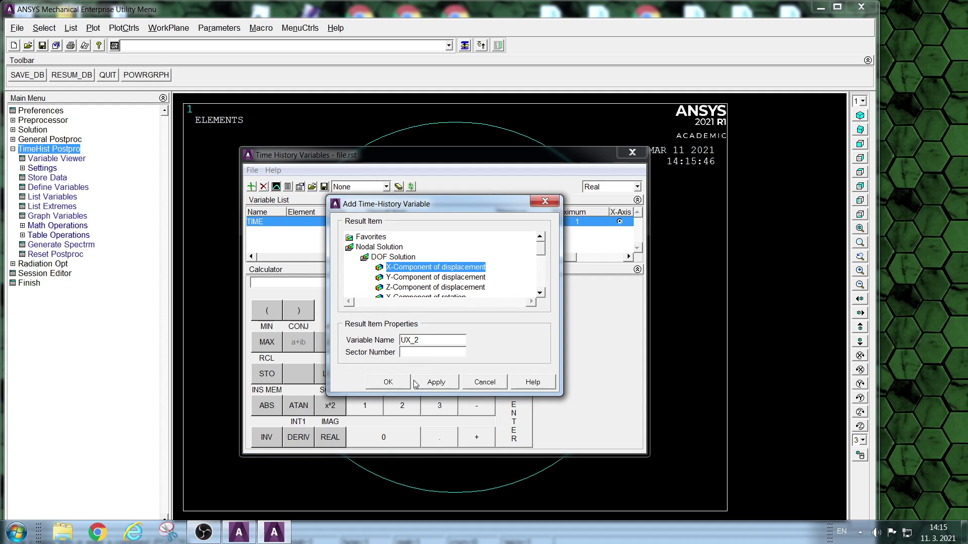
click(388, 383)
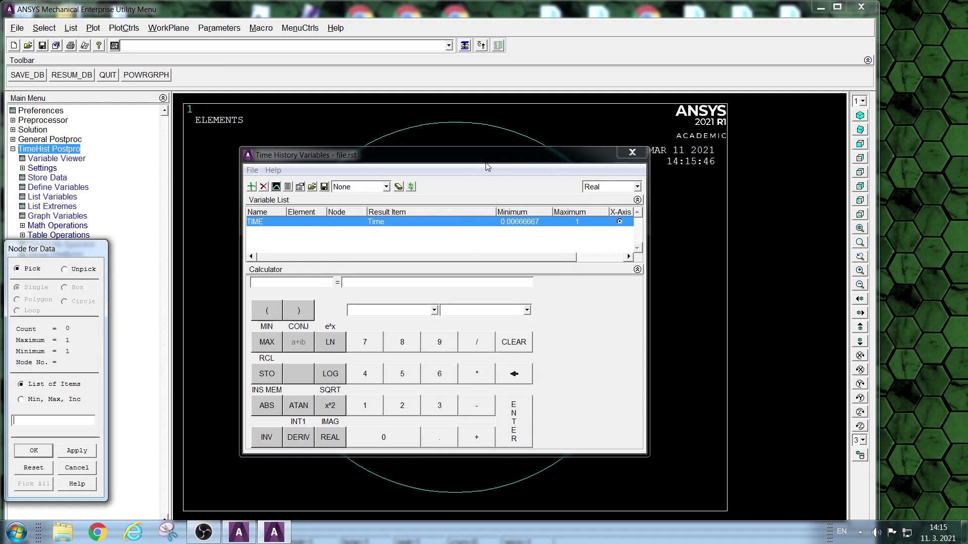
Step: Assign the ring's leftmost node to the displacement variable and graph it against time, keeping the graph uncovered
drag(486, 160, 850, 234)
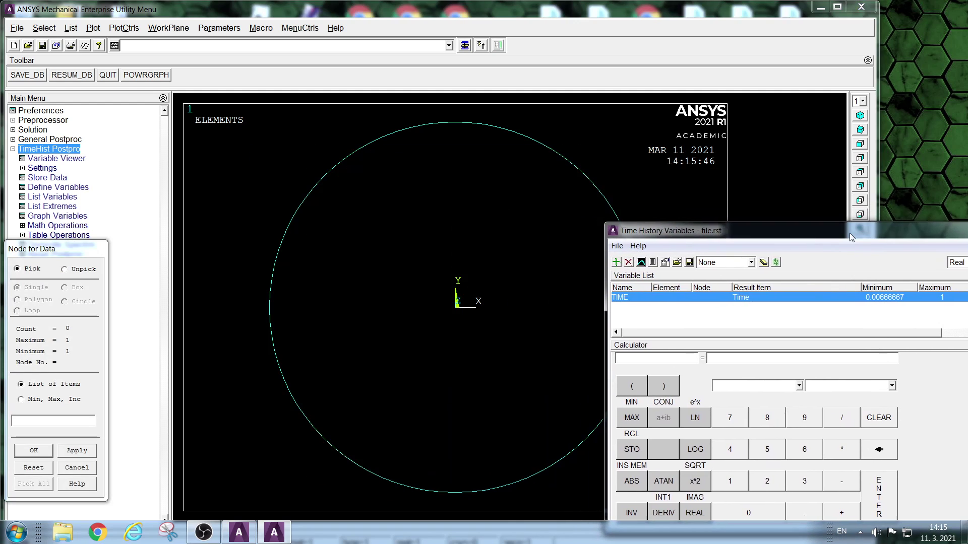
click(272, 306)
click(39, 450)
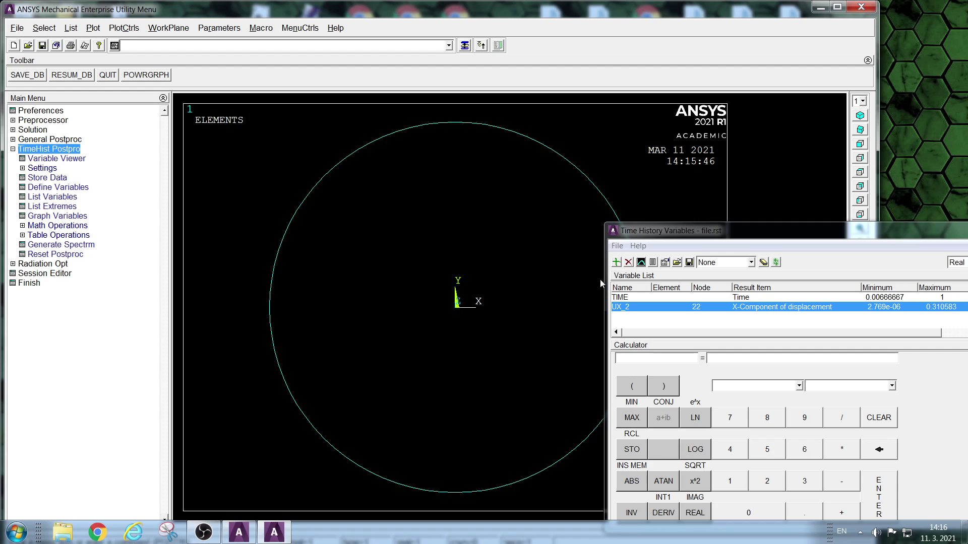
click(641, 262)
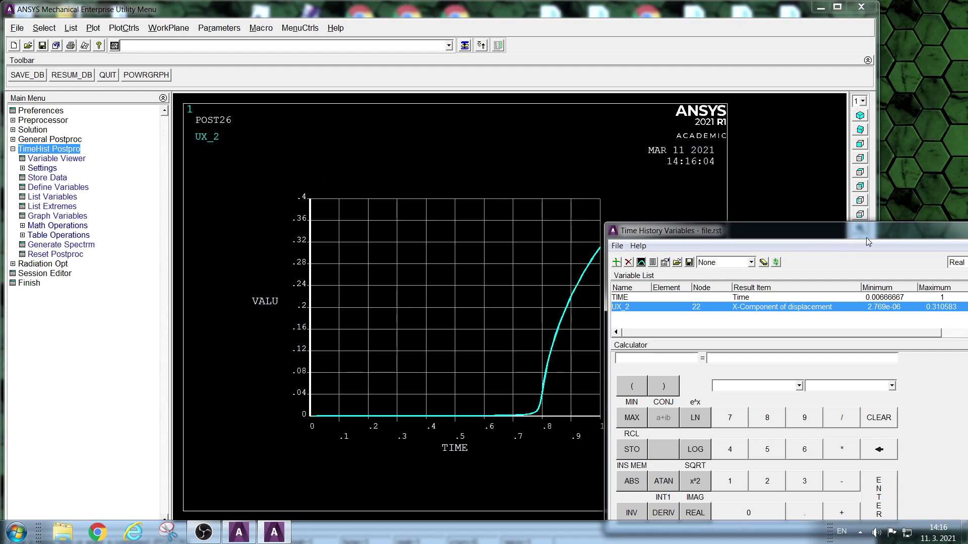
drag(866, 238, 936, 316)
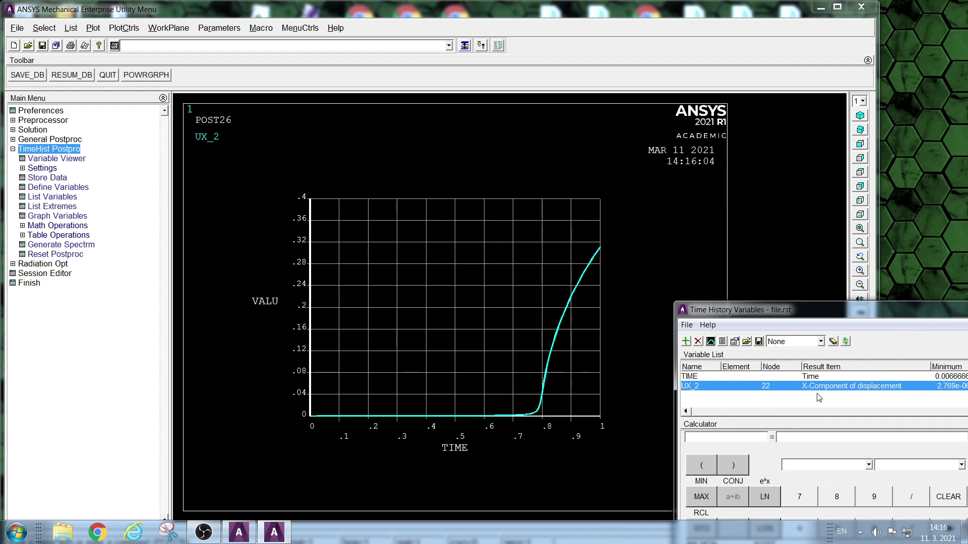